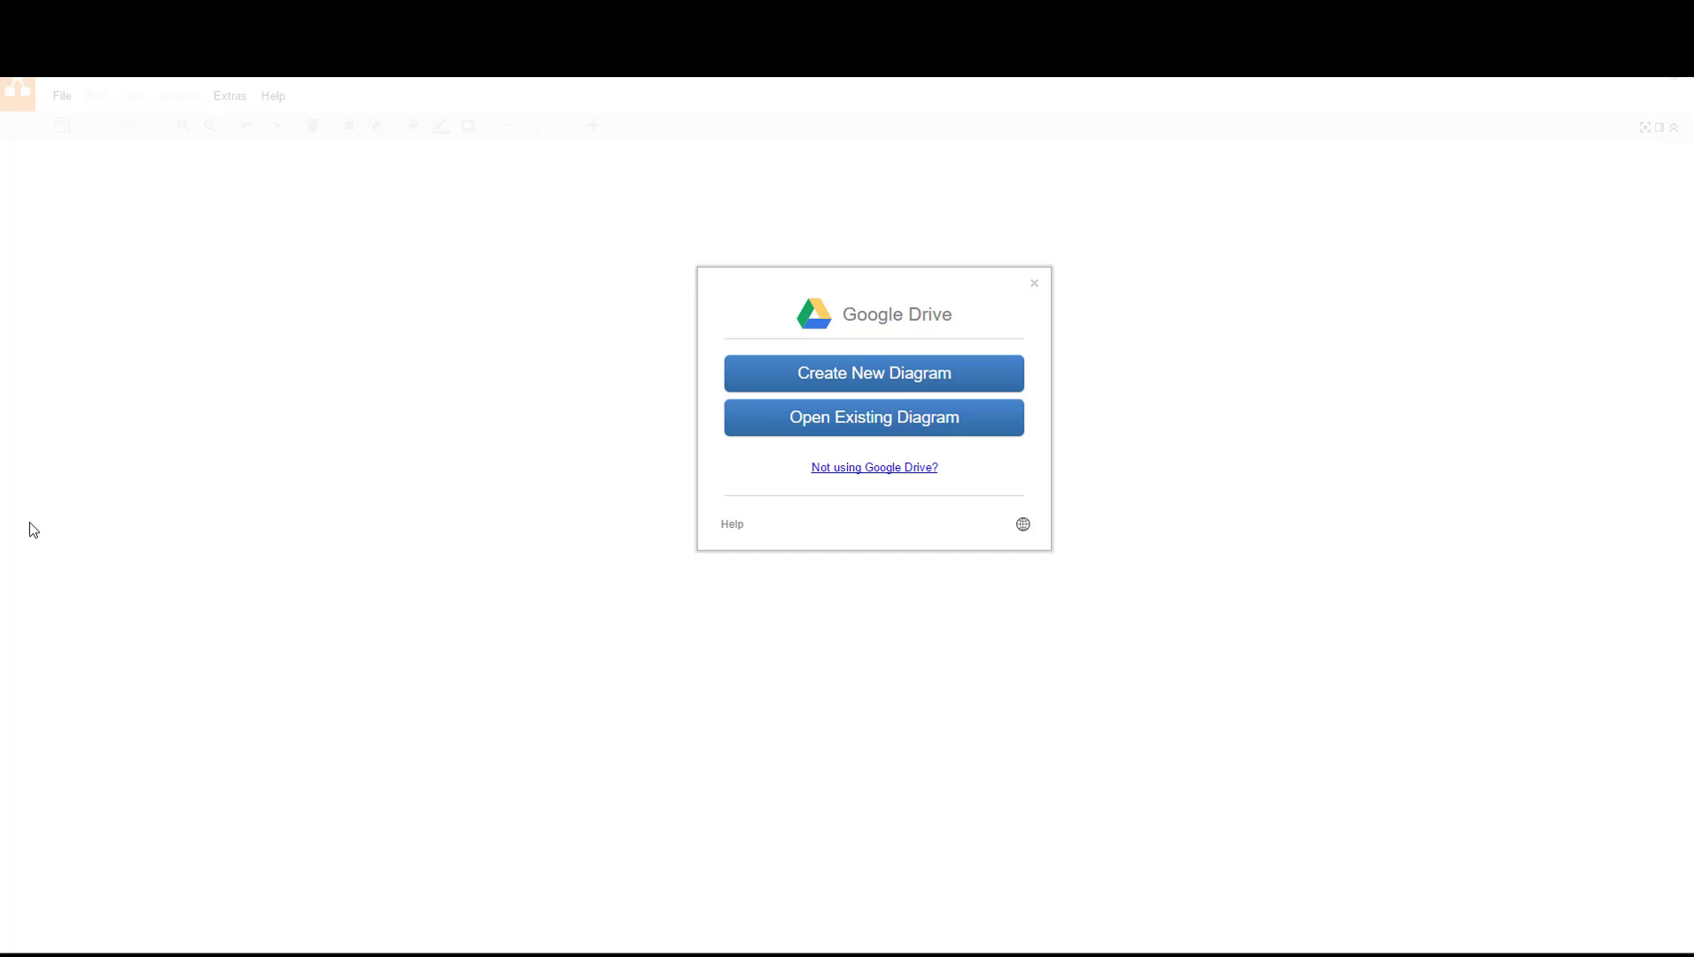
- Create a blank diagram and name it 'XYZ Context Diagram'
click(842, 381)
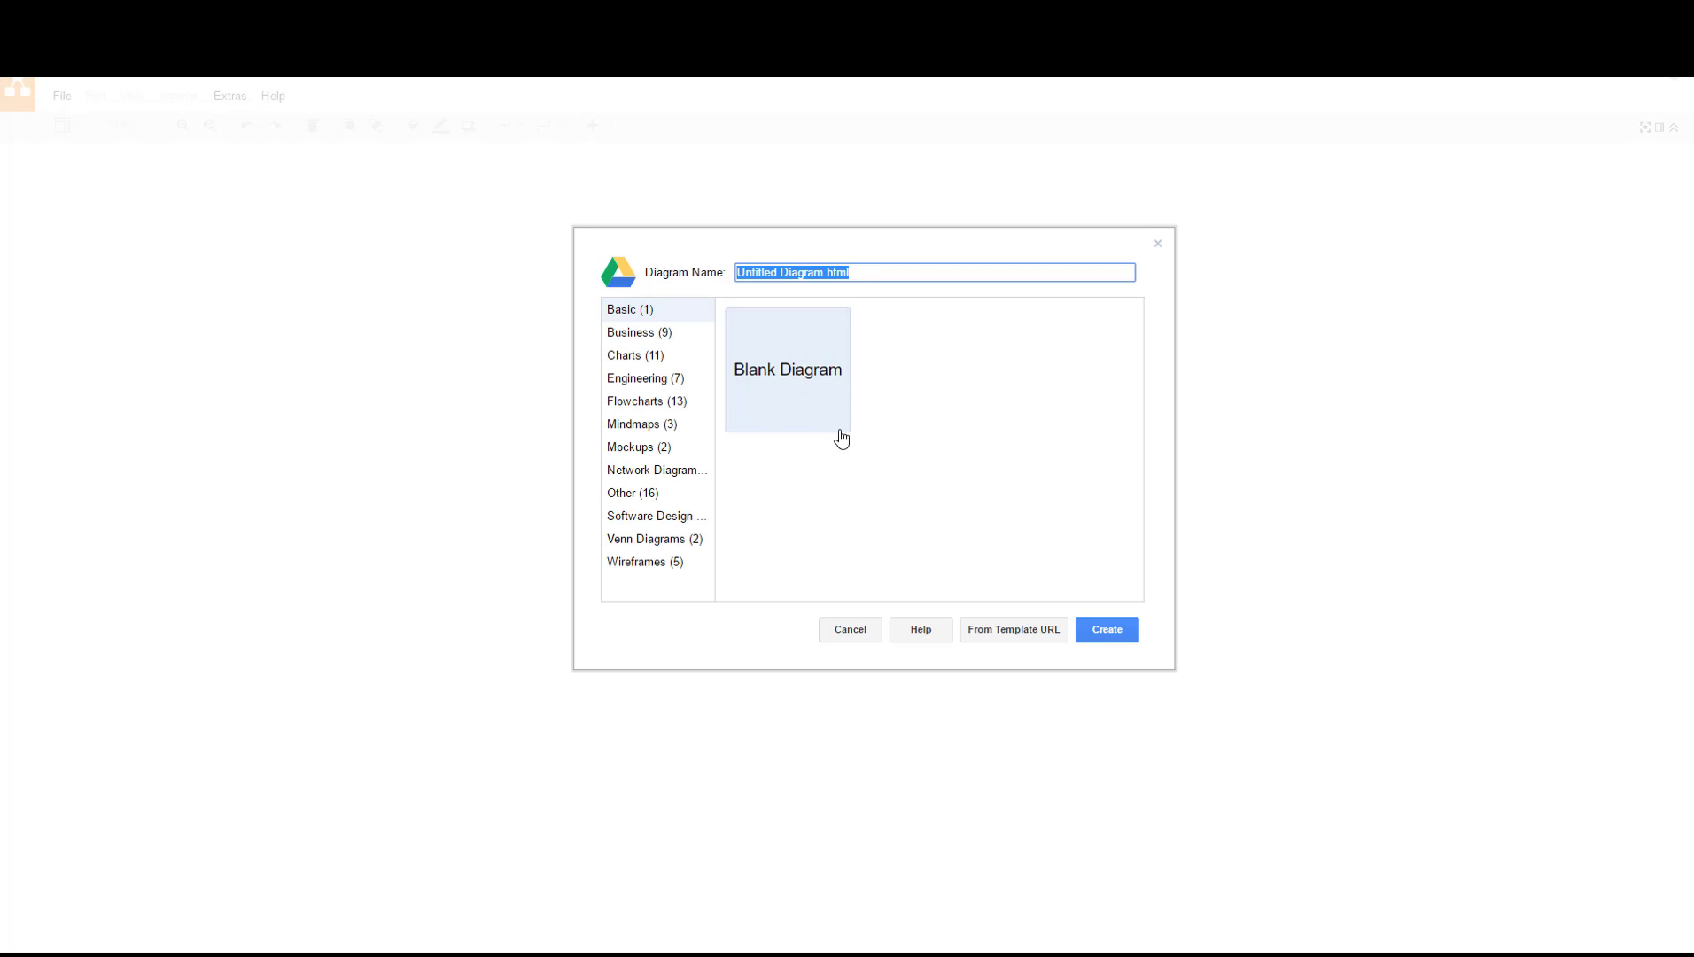
click(1089, 631)
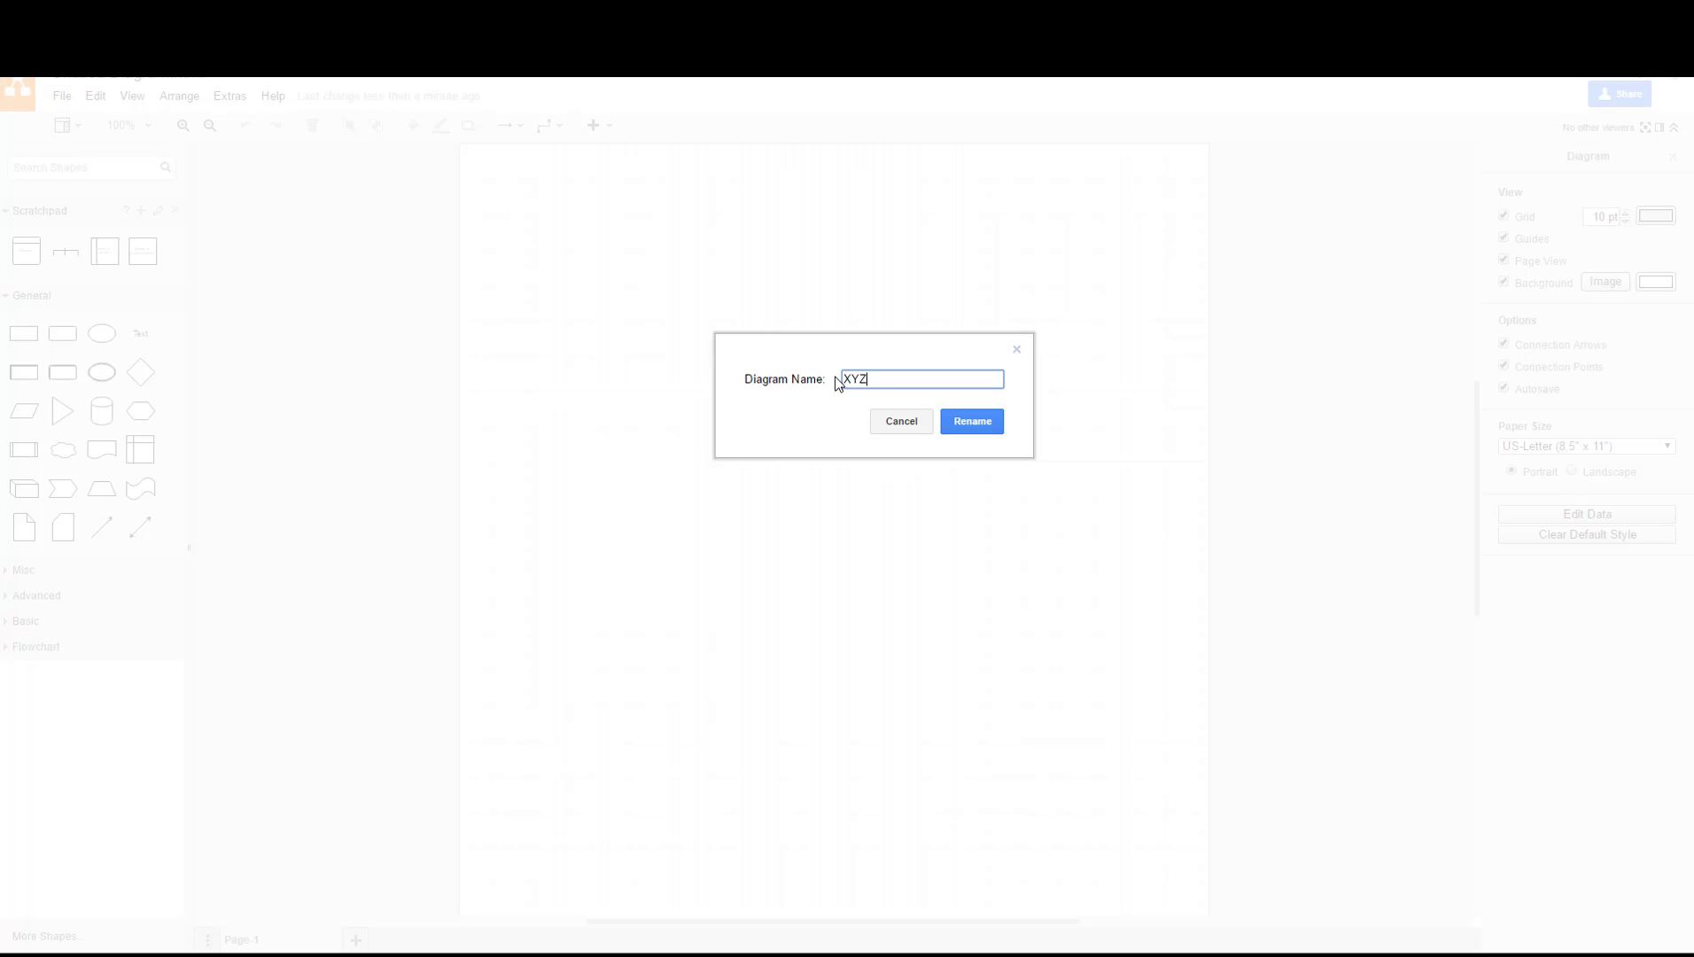
text(text Diagram)
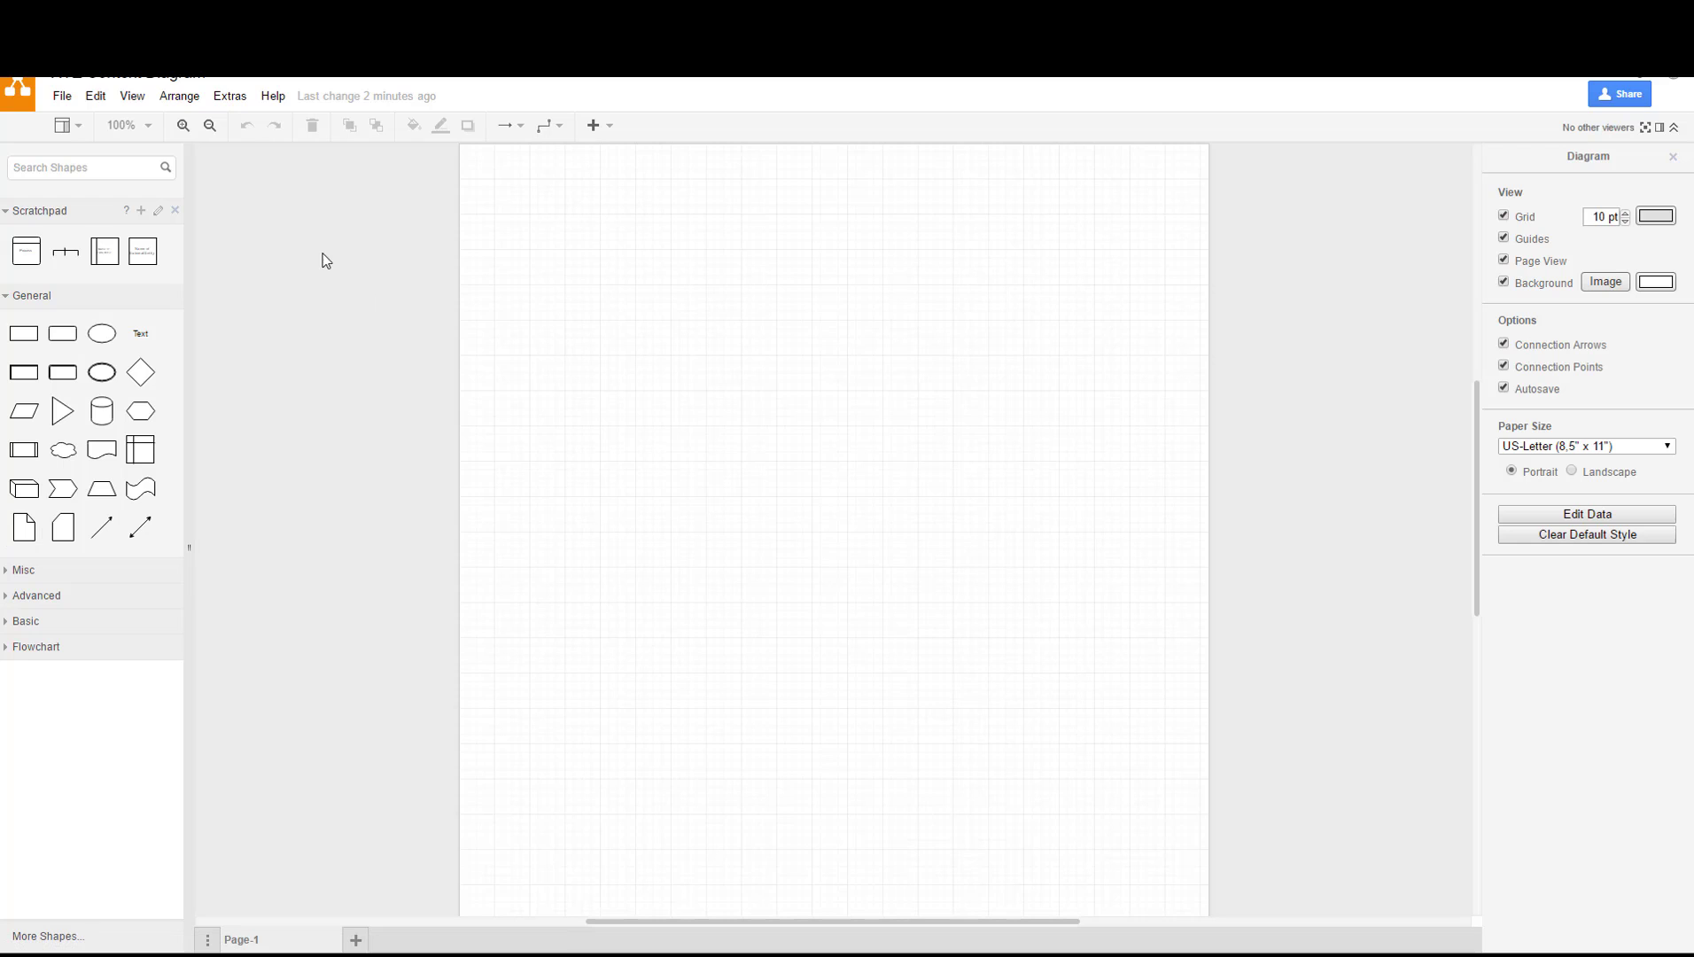
- Uncheck Grid in the View menu so the empty Page-1 shows plain white
click(63, 99)
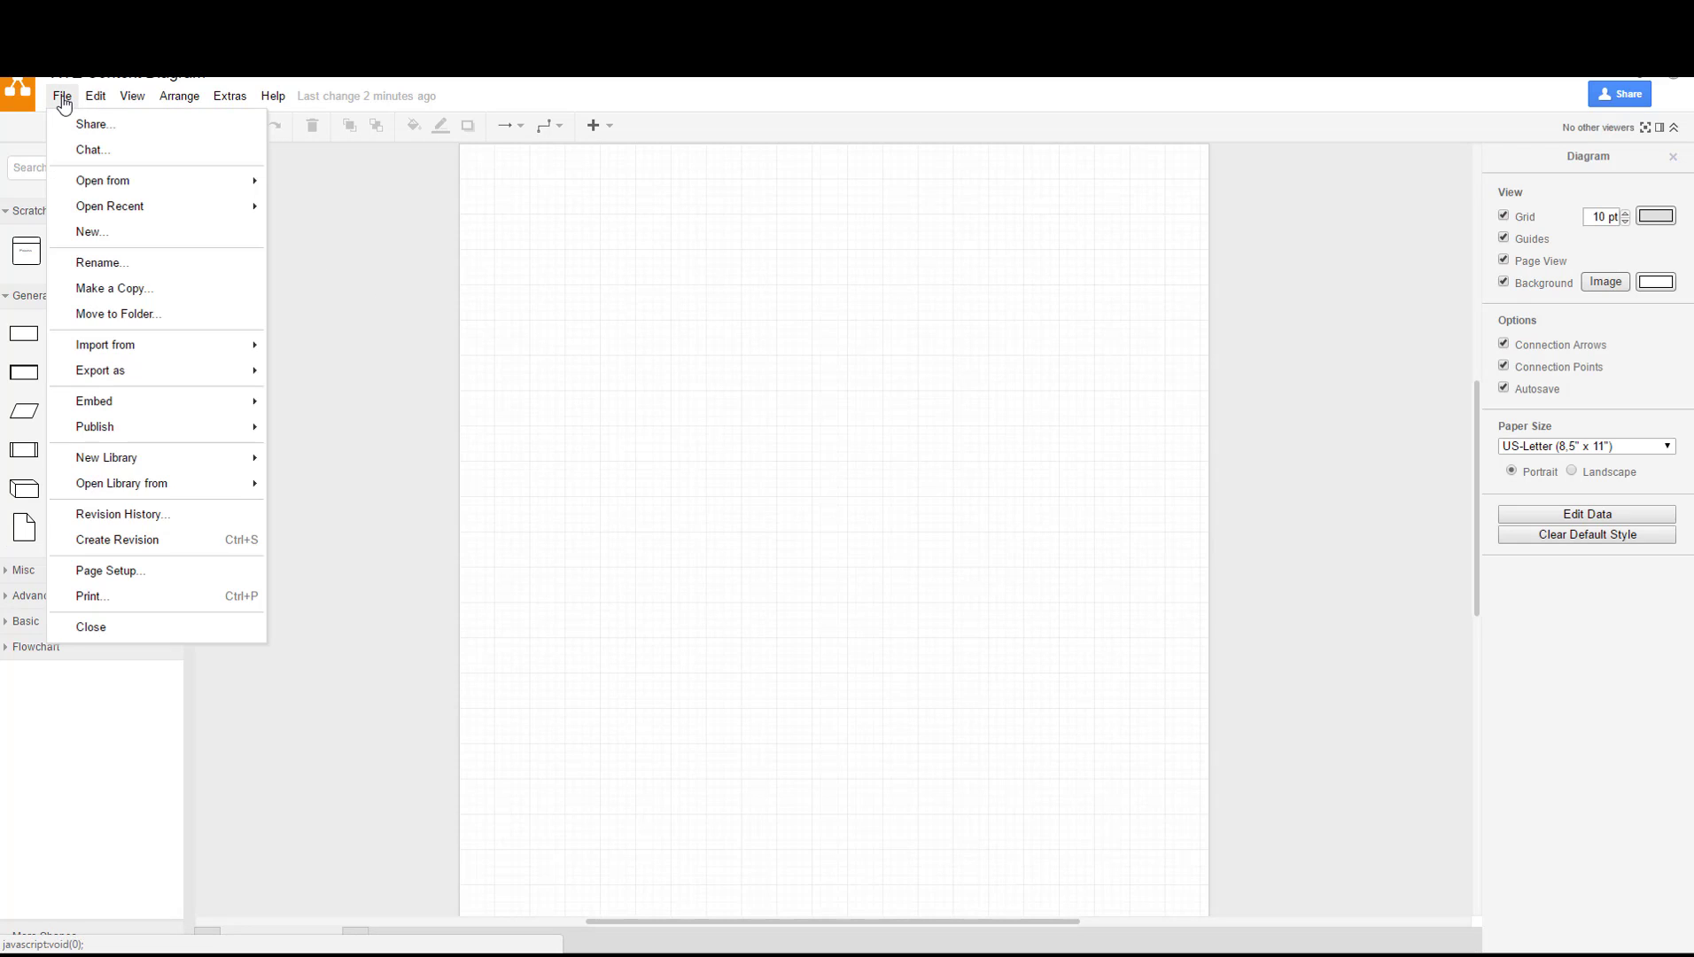
click(133, 99)
click(164, 411)
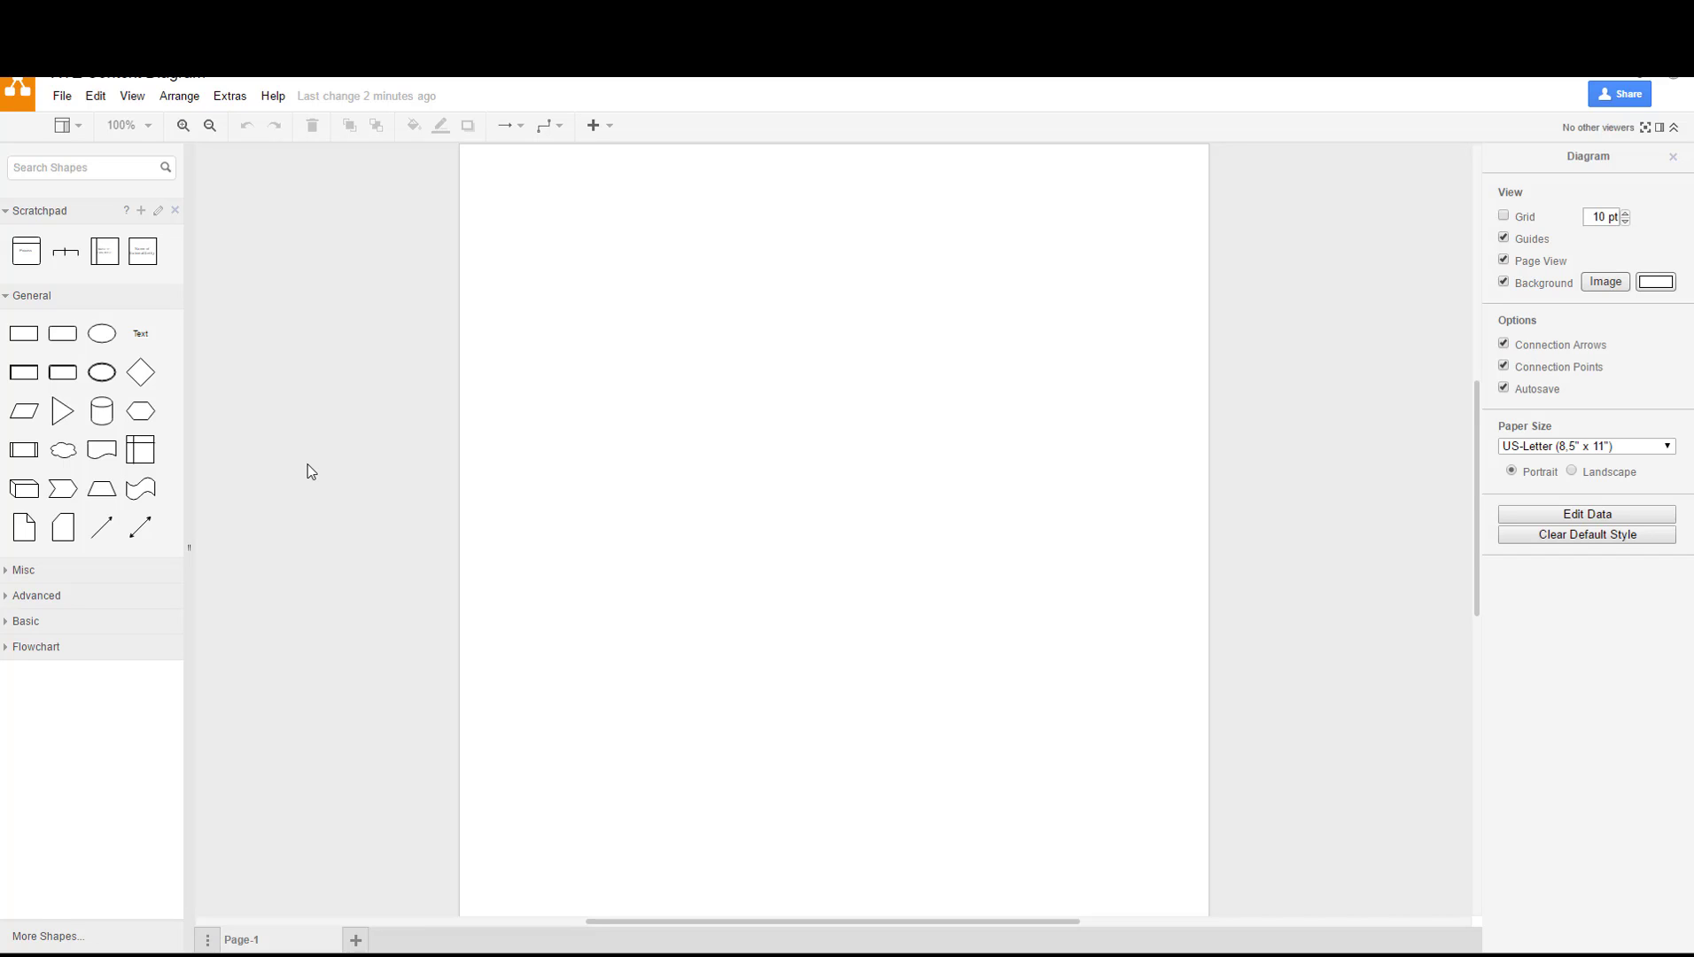
click(134, 97)
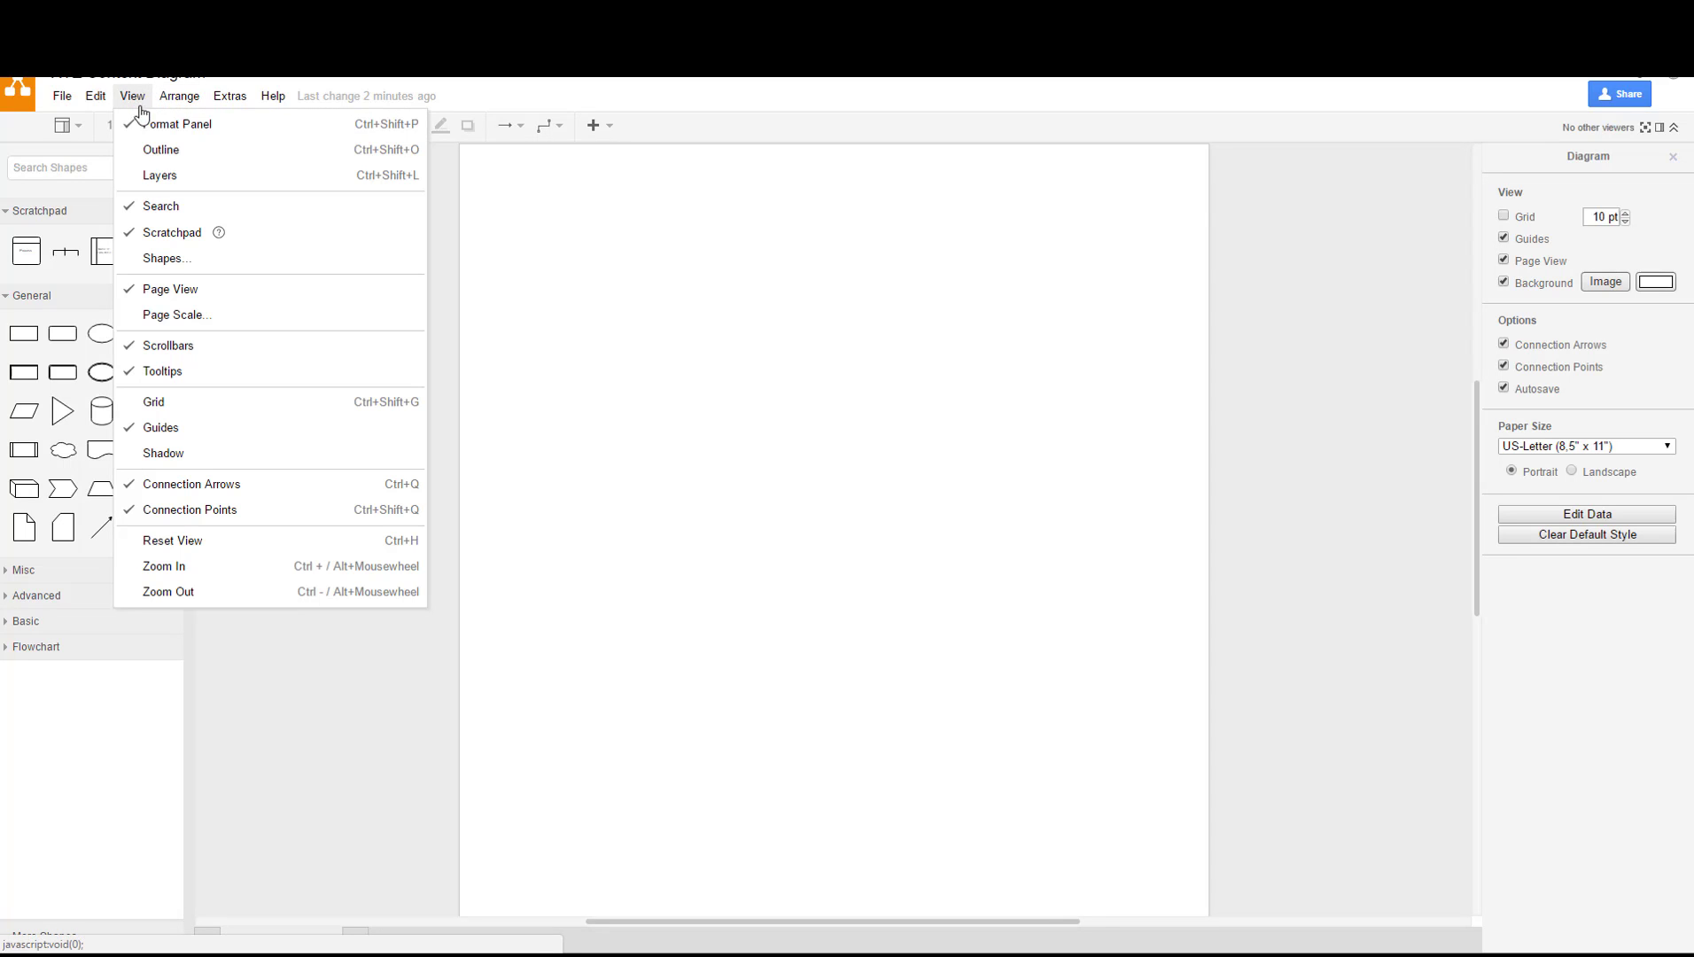
click(229, 667)
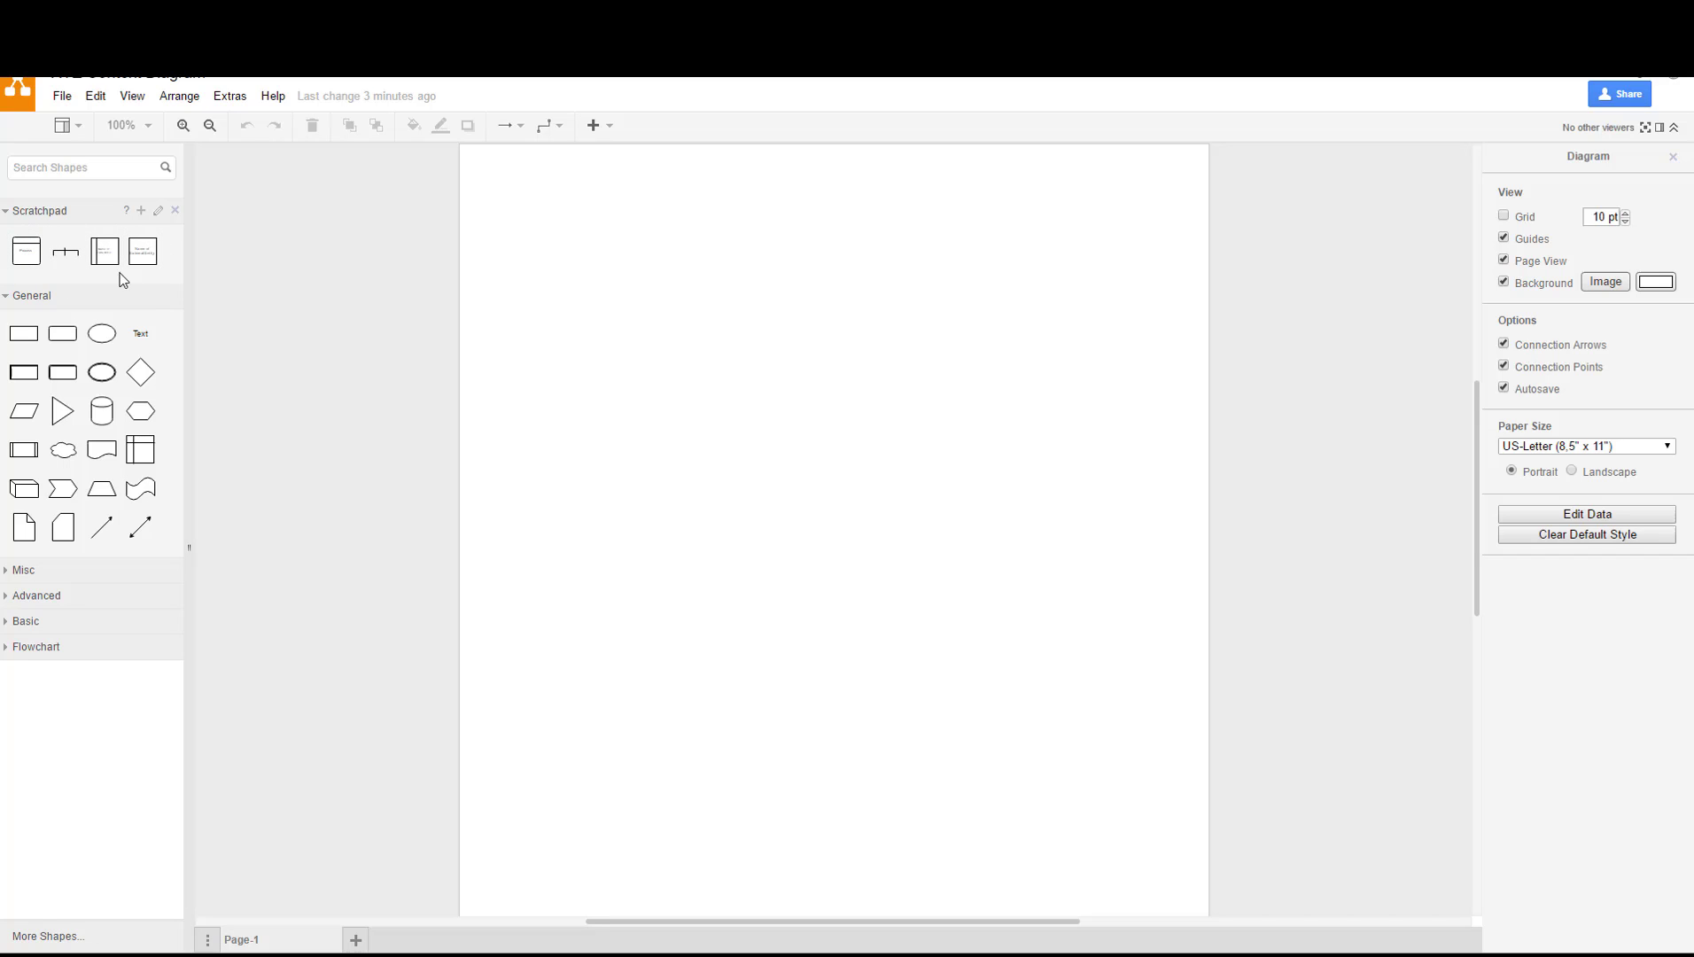
mouse_move(143, 259)
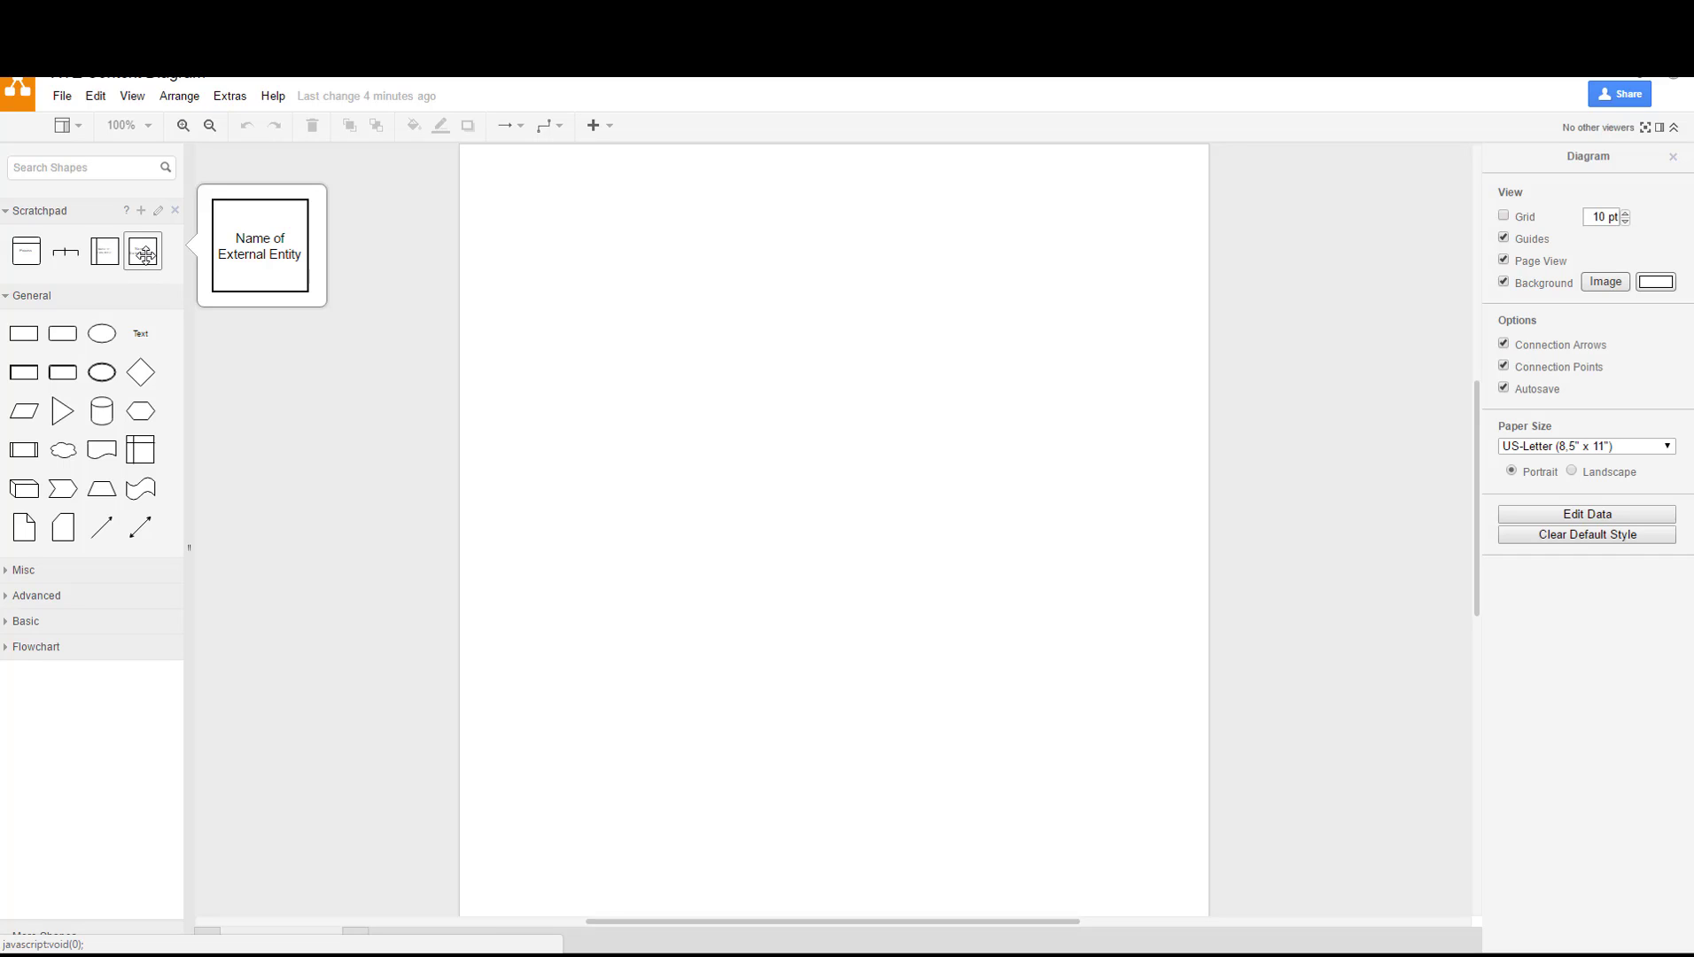
- Place an External Entity near the page's top-left and label it 'Student'
mouse_move(24, 372)
drag(143, 251, 522, 227)
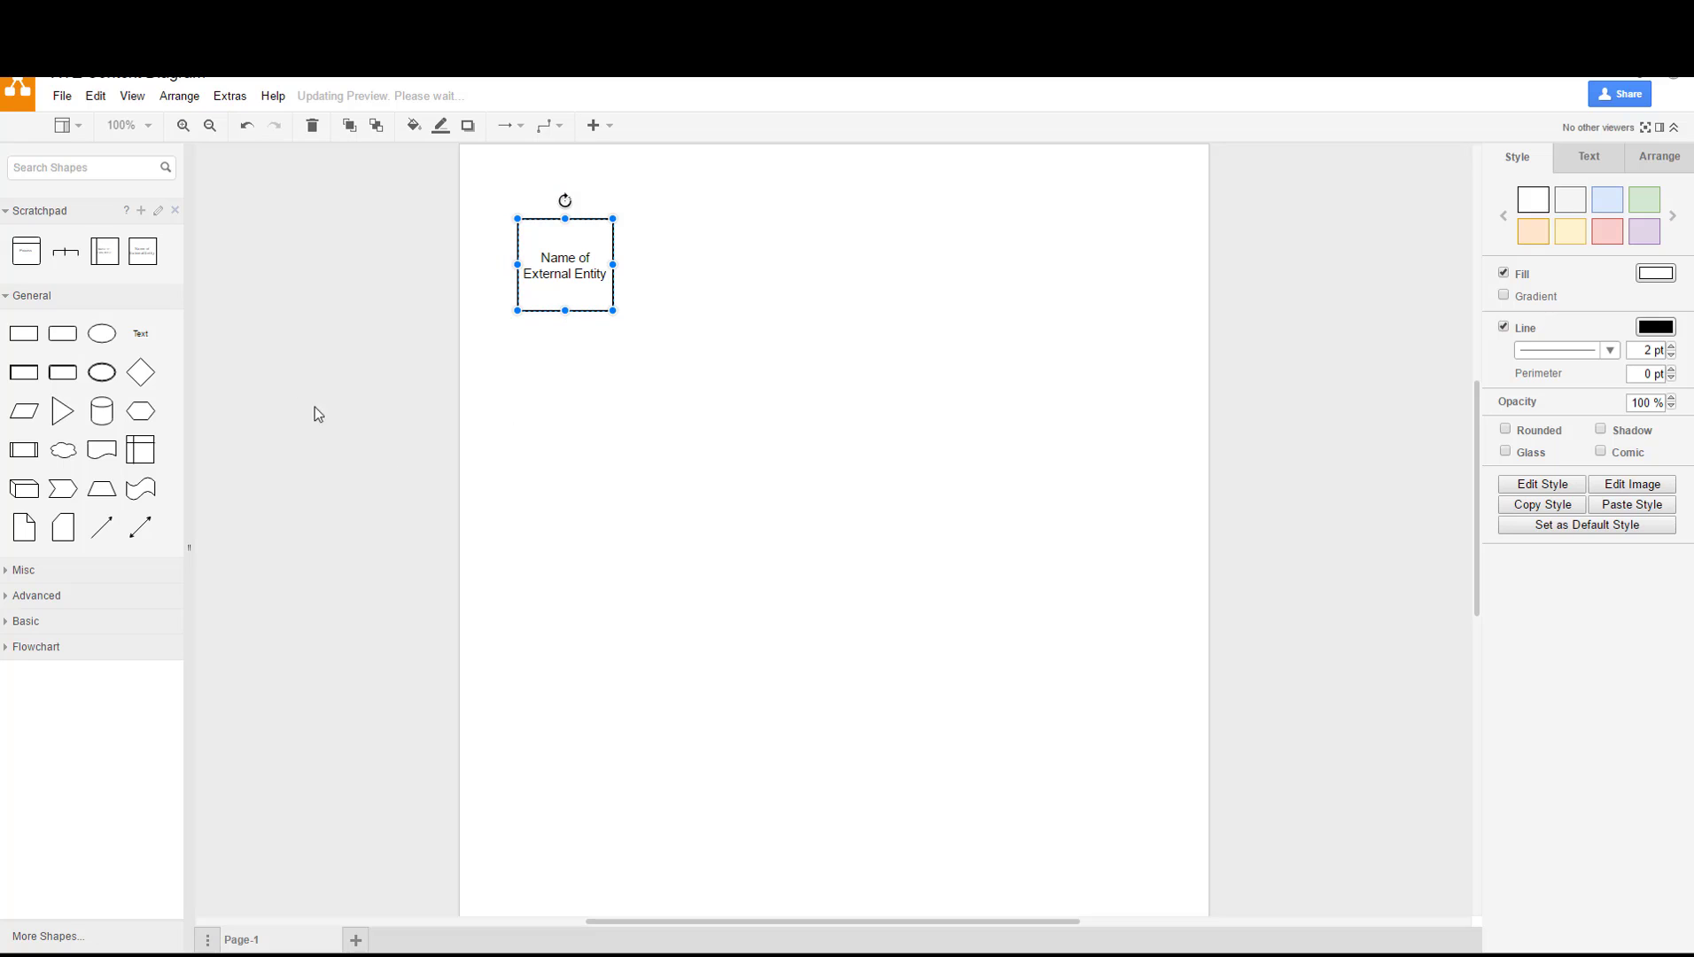
mouse_move(151, 253)
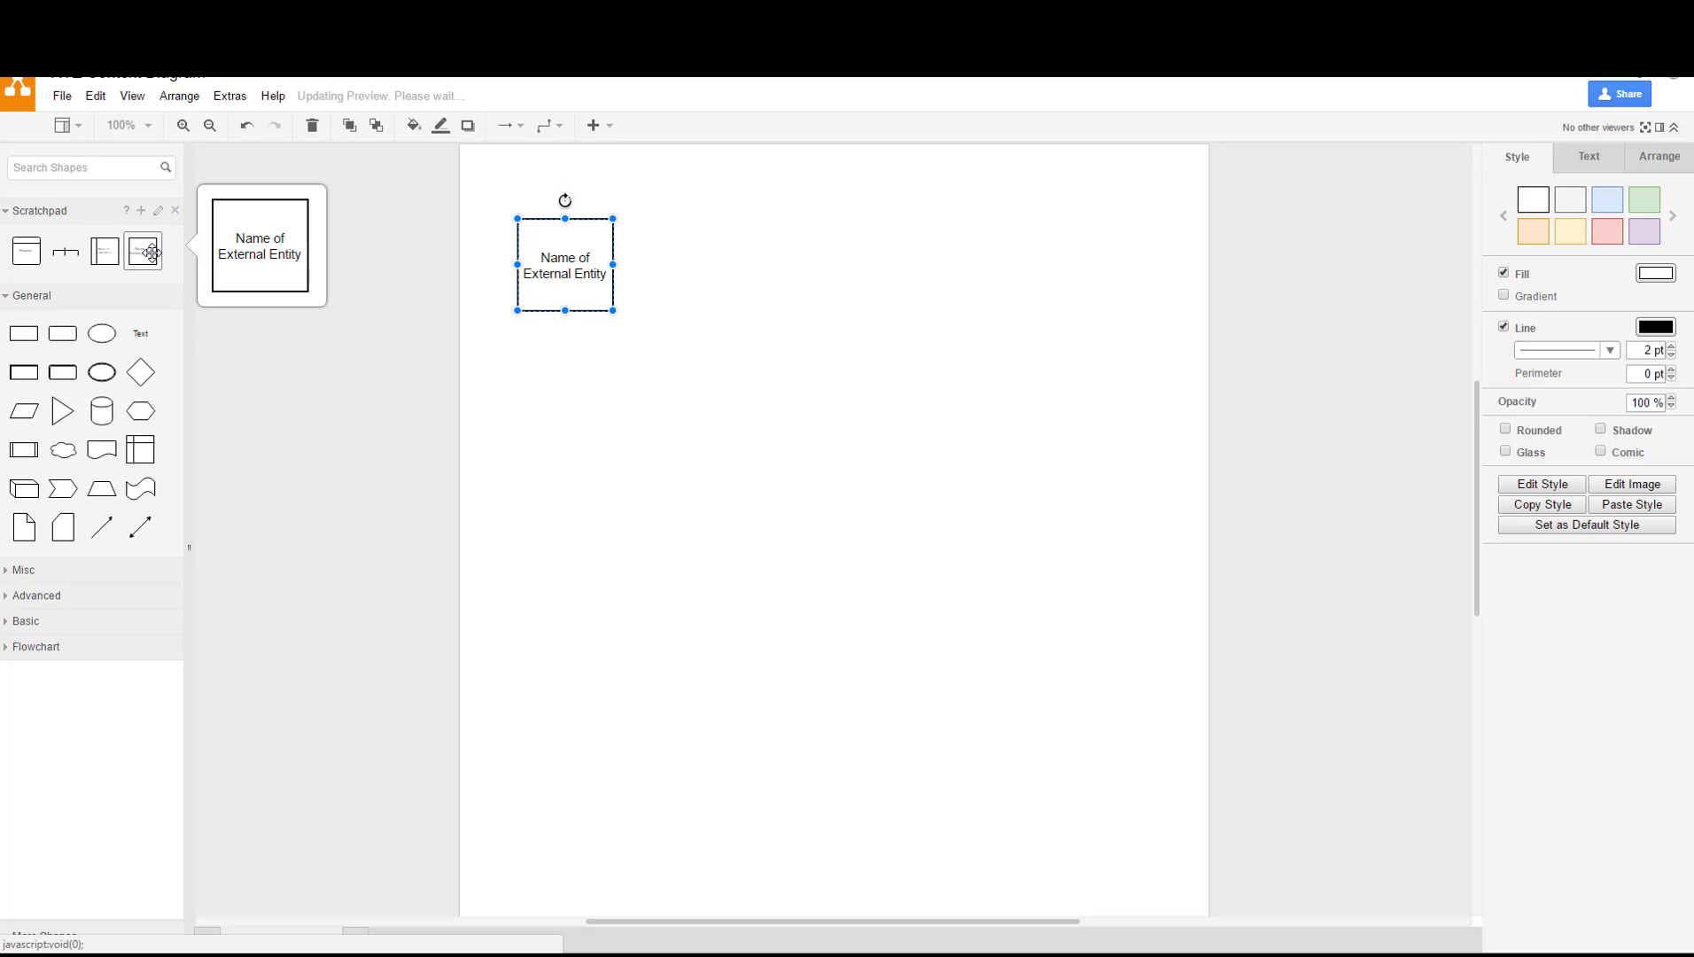
double_click(569, 273)
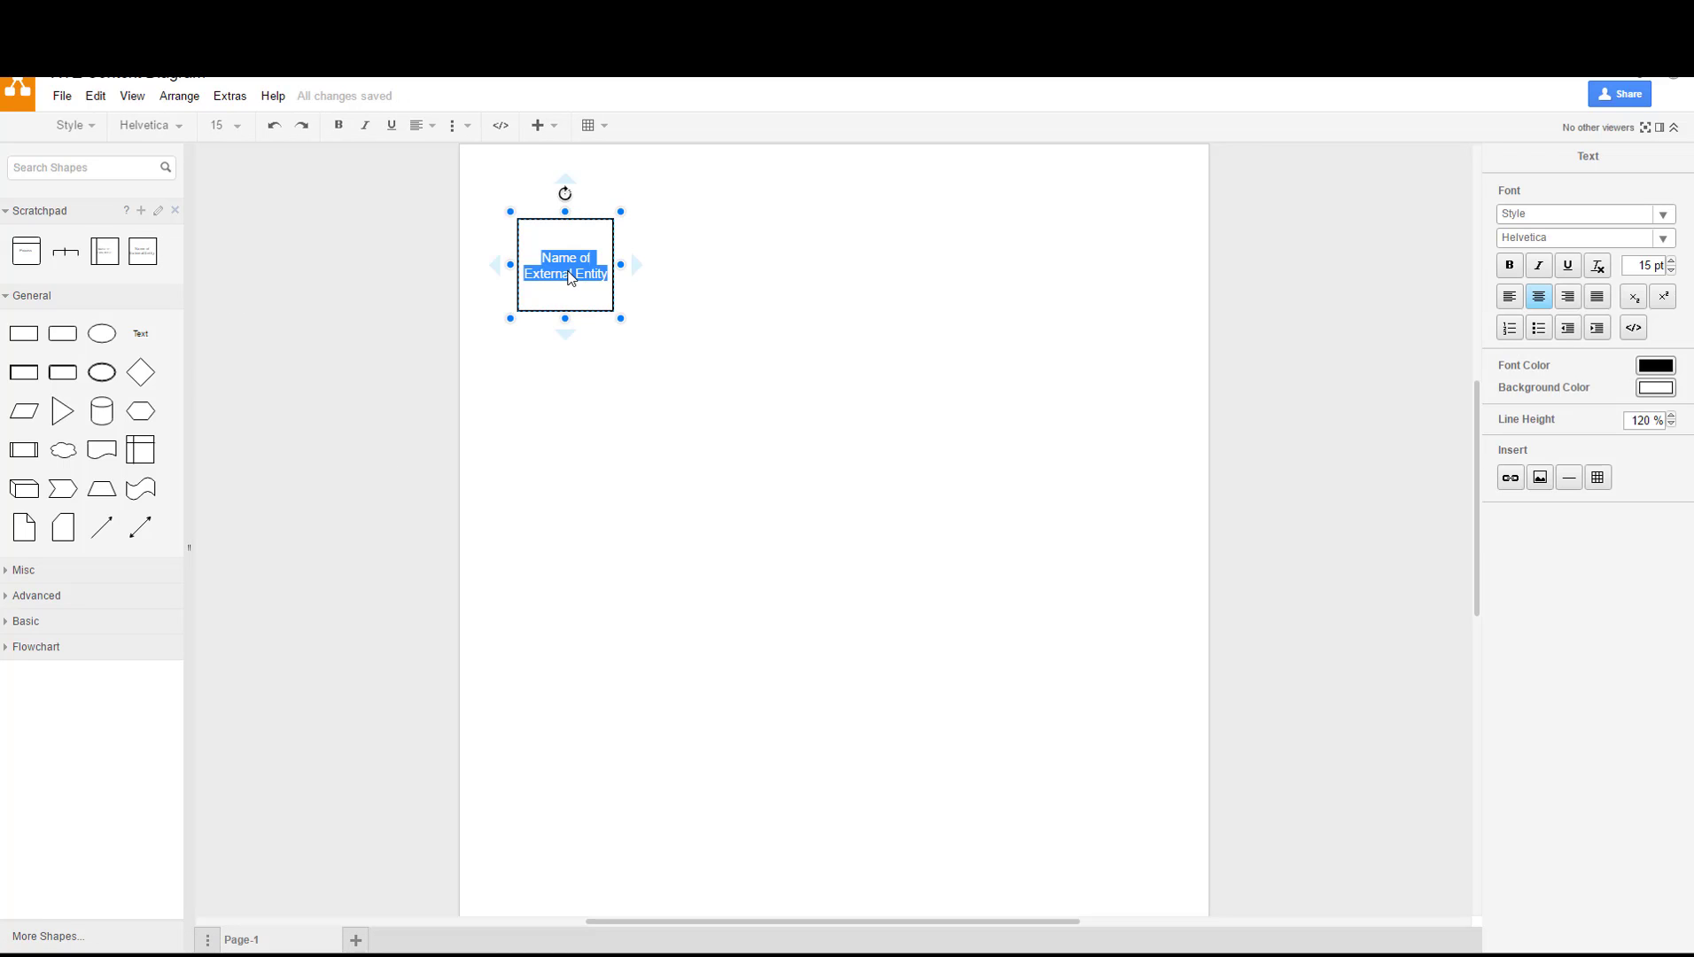
text(Student)
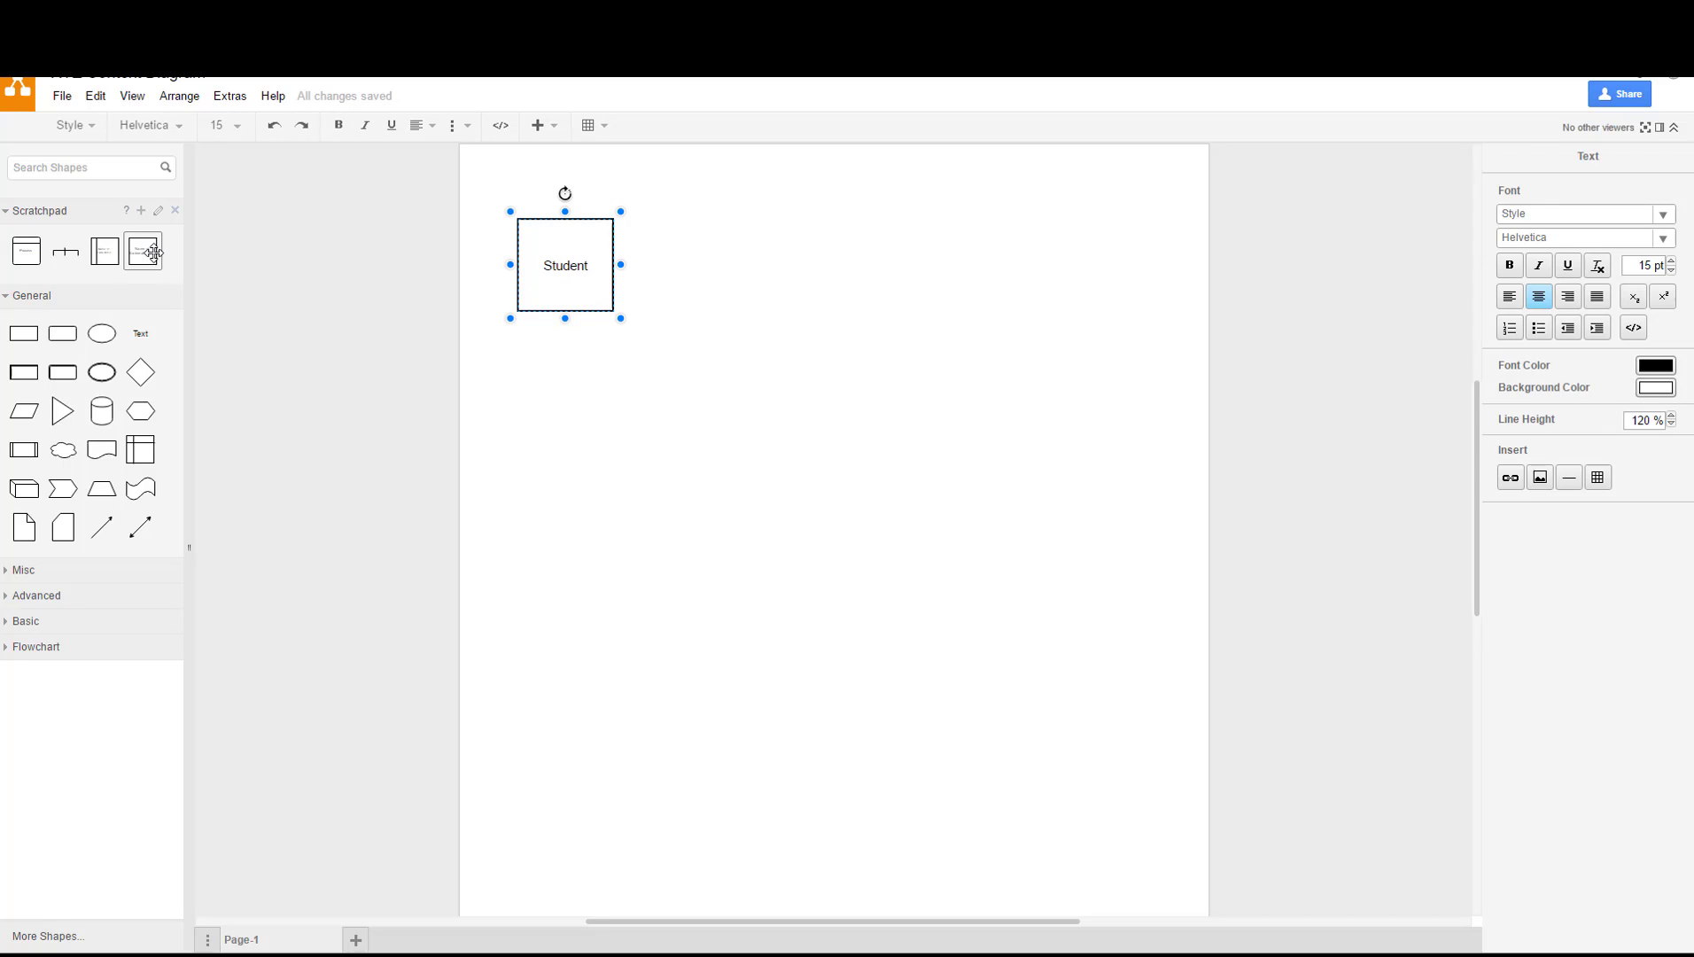
- Add a second External Entity below Student and zoom the view to 145%
drag(143, 251, 625, 487)
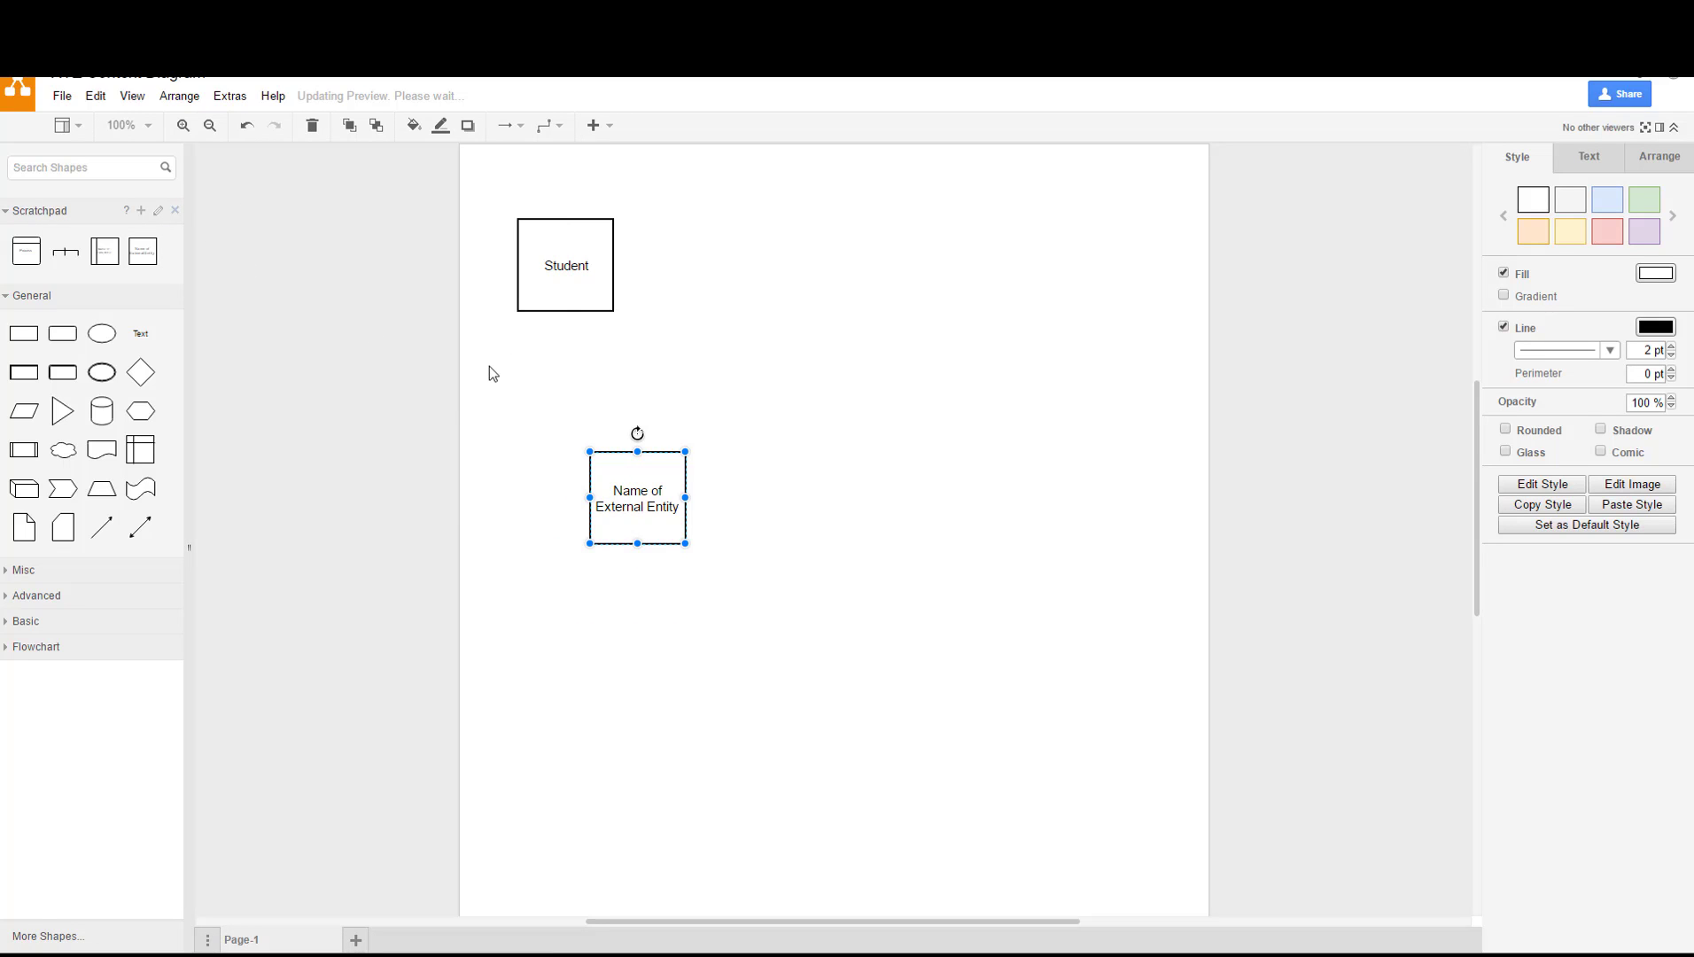
click(151, 125)
click(179, 128)
click(179, 127)
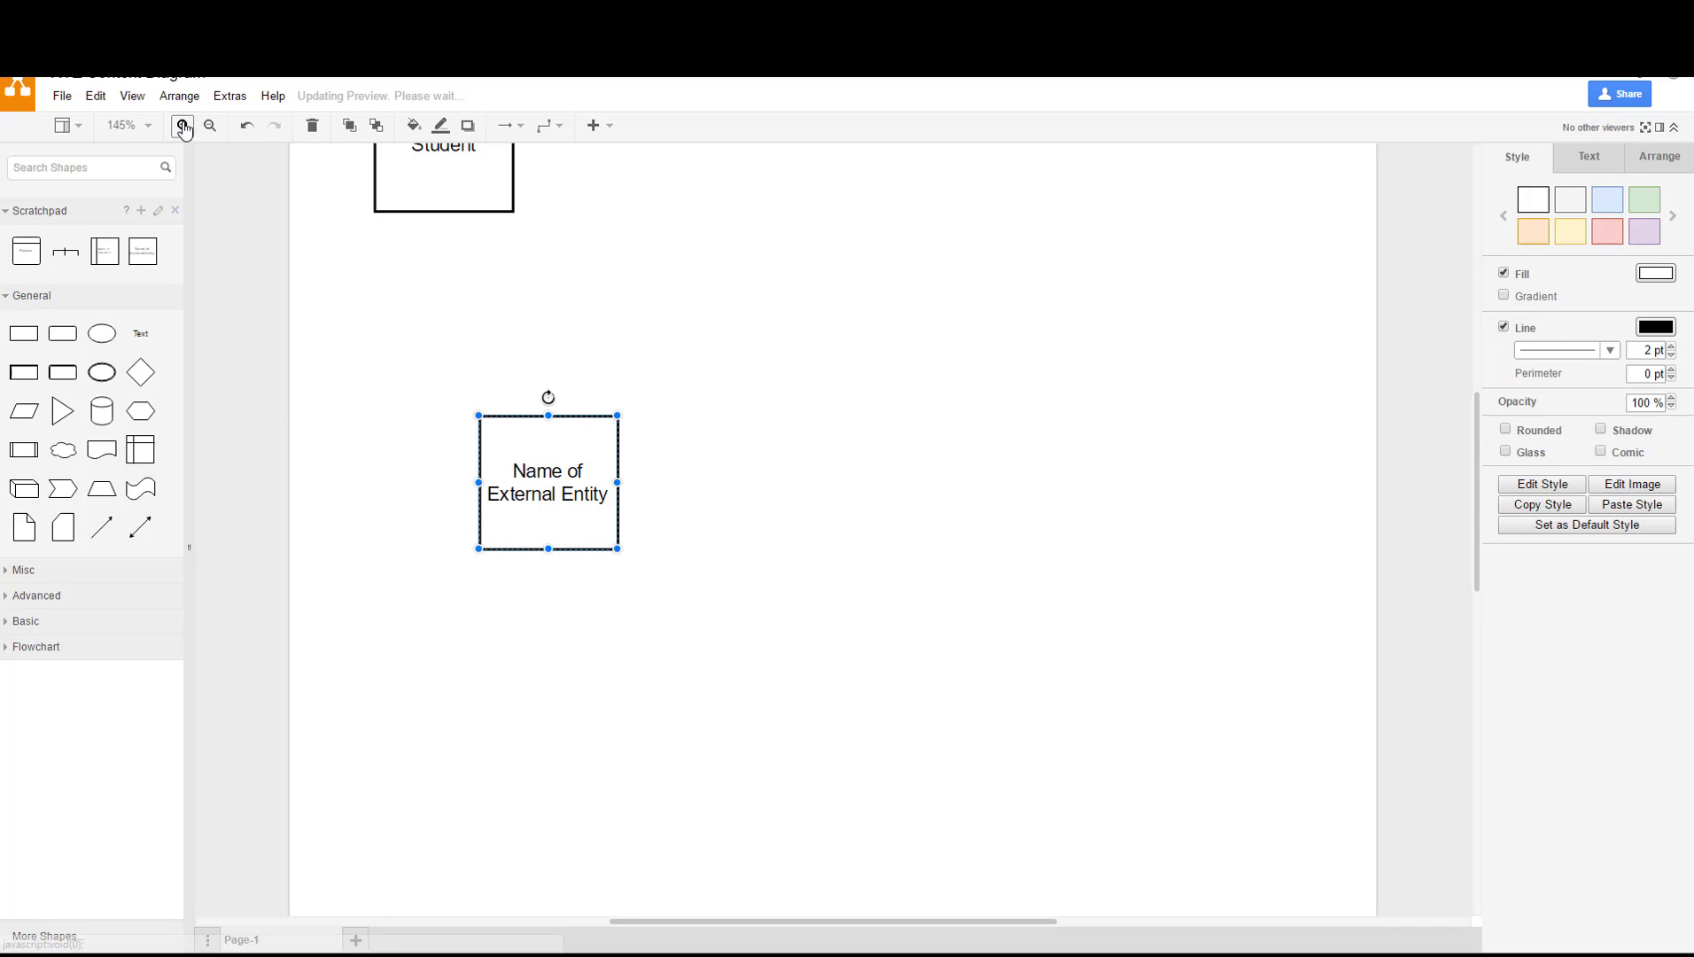
scroll(247, 278, down, 2)
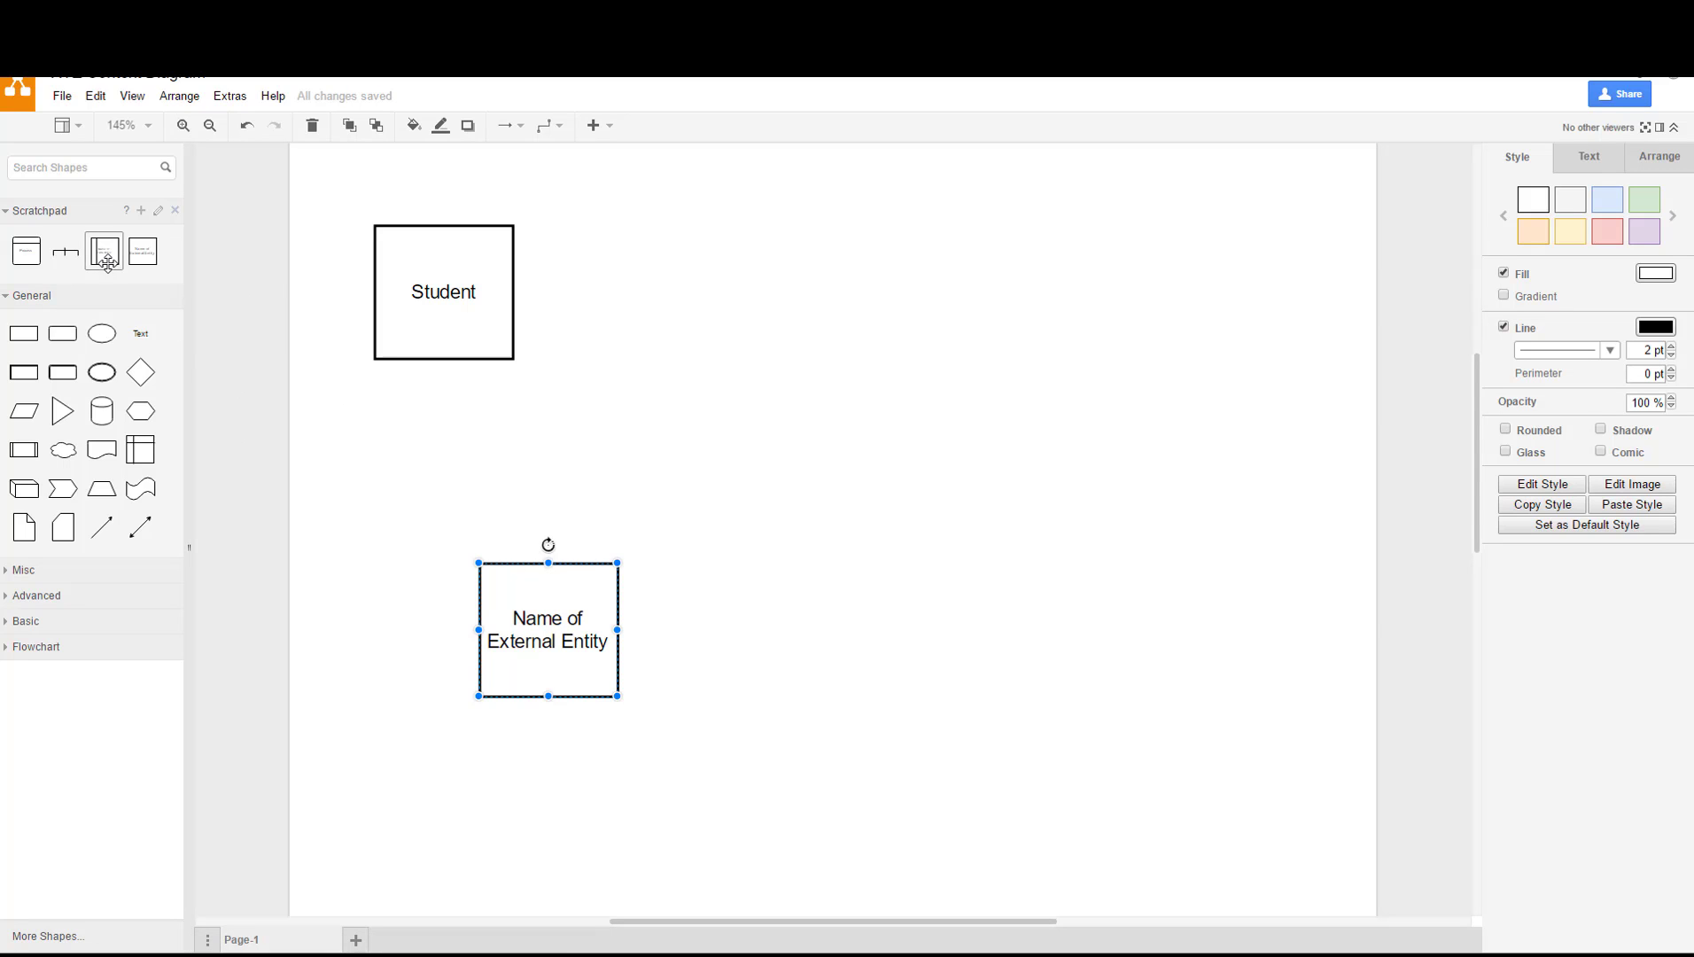
- Add a process shape right of the entities labelled '0. / Chapel / System' on three lines
drag(33, 263, 741, 344)
double_click(802, 404)
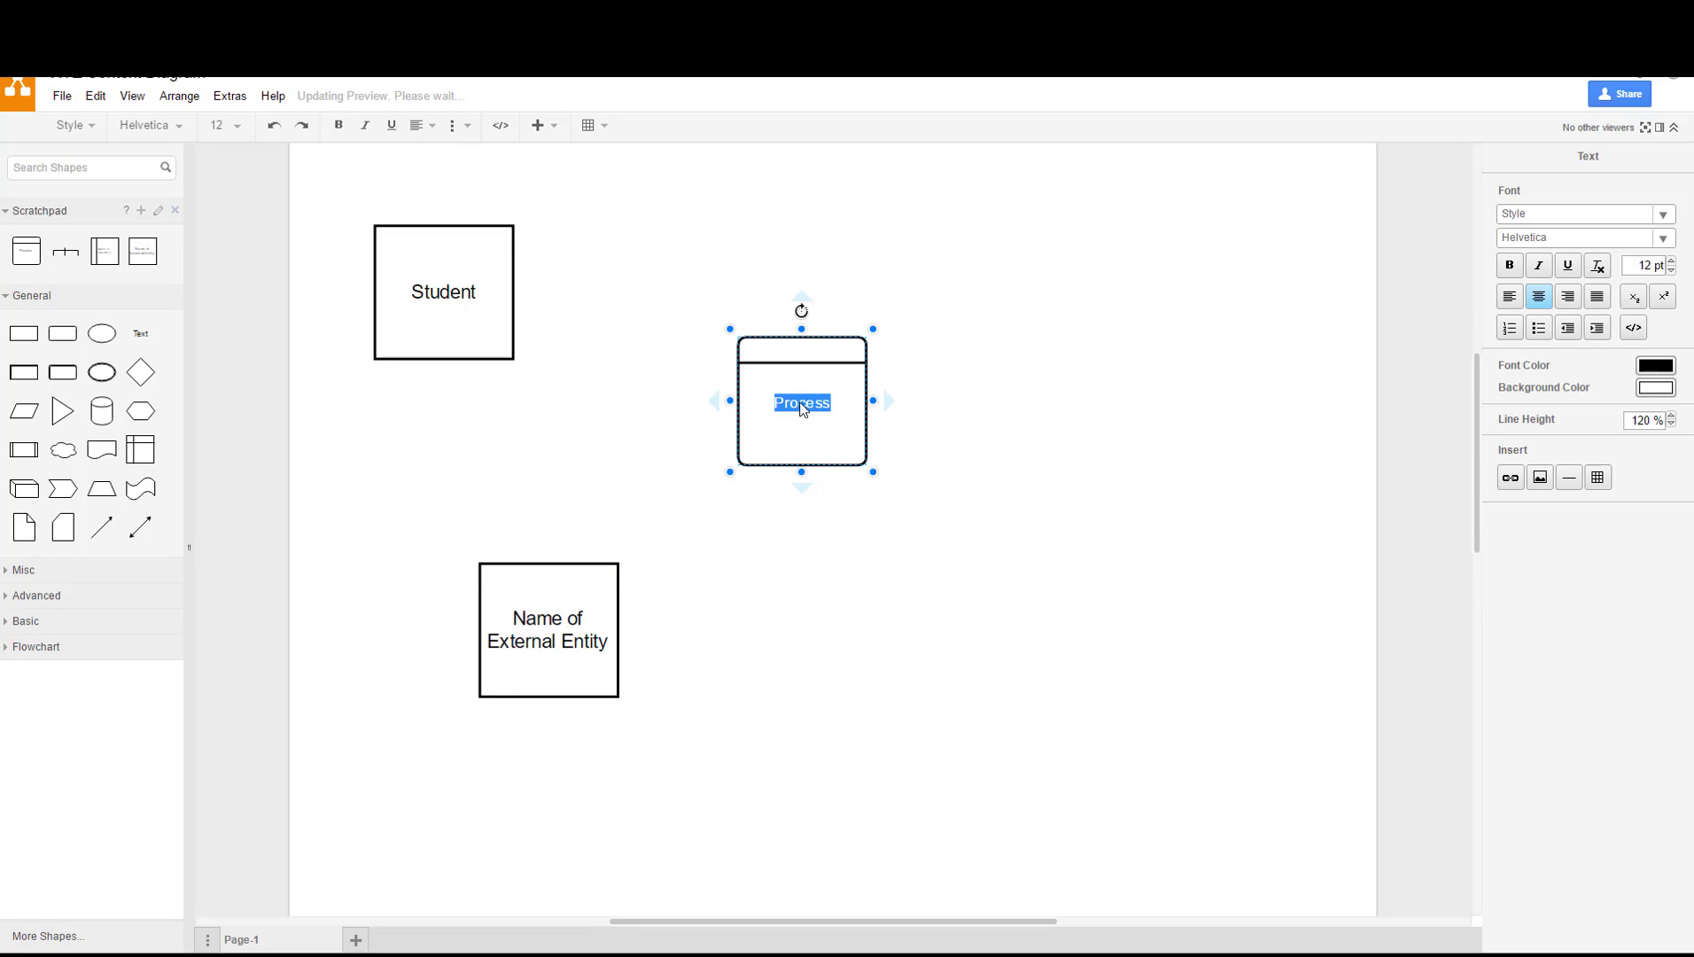
text(0.)
key(Return)
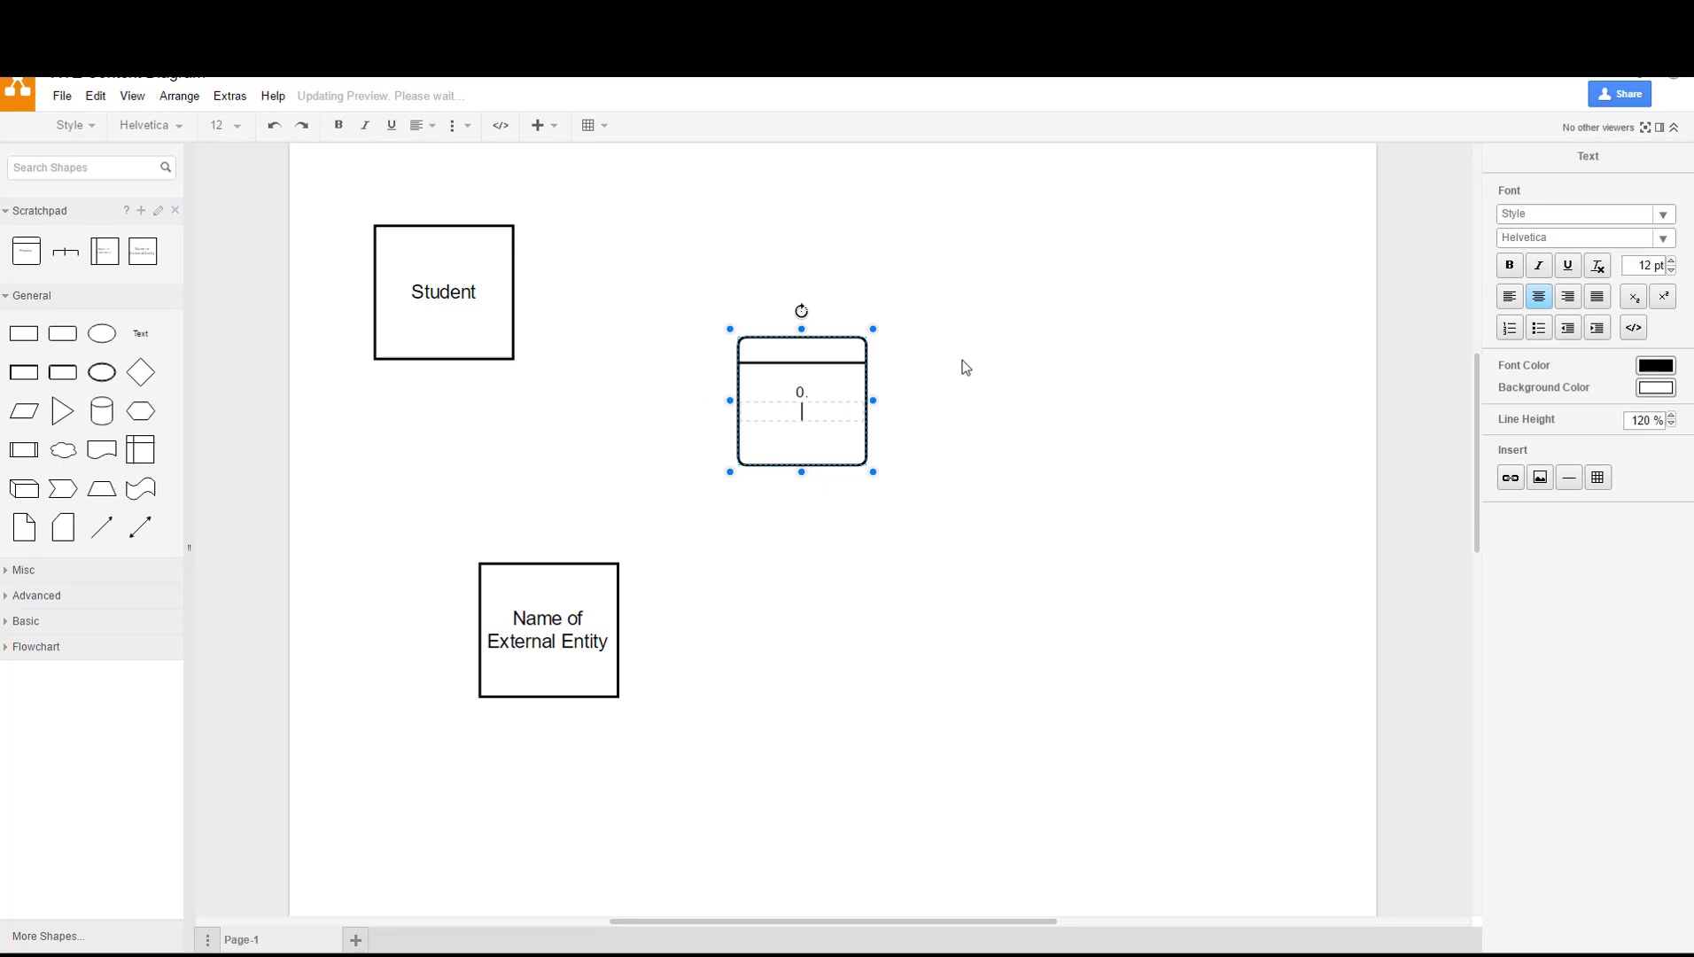
text(Chapel)
key(Return)
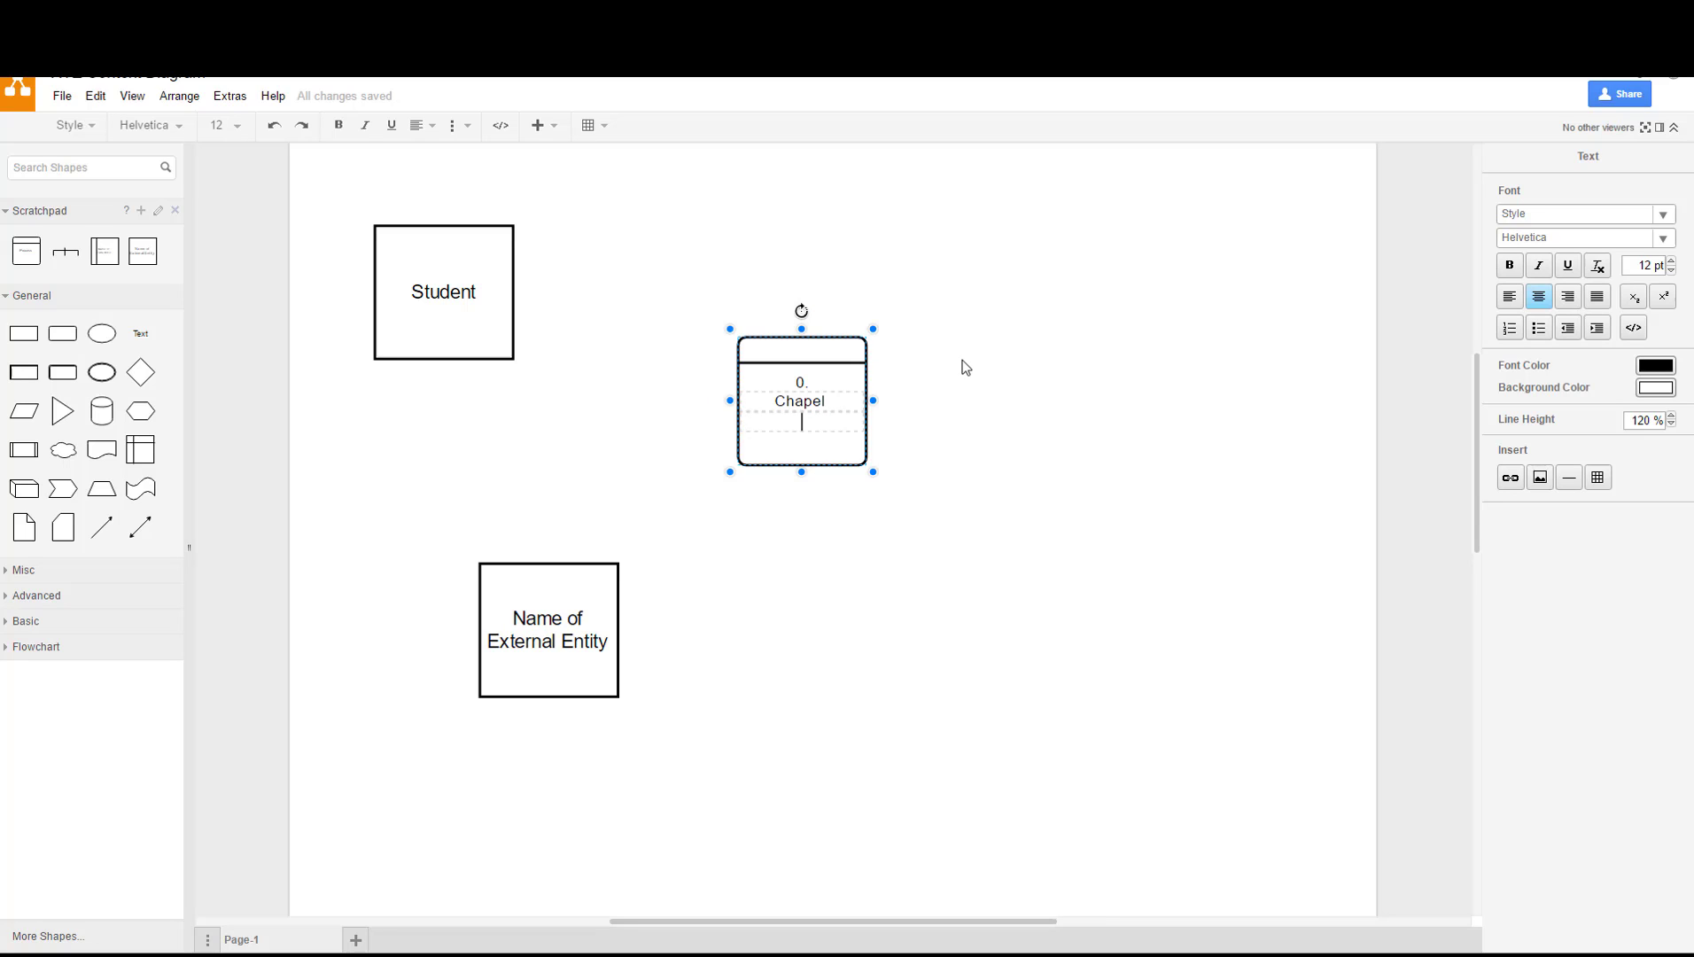
text(System)
- Relabel the lower external entity 'Campus Ministers'
click(540, 632)
double_click(540, 632)
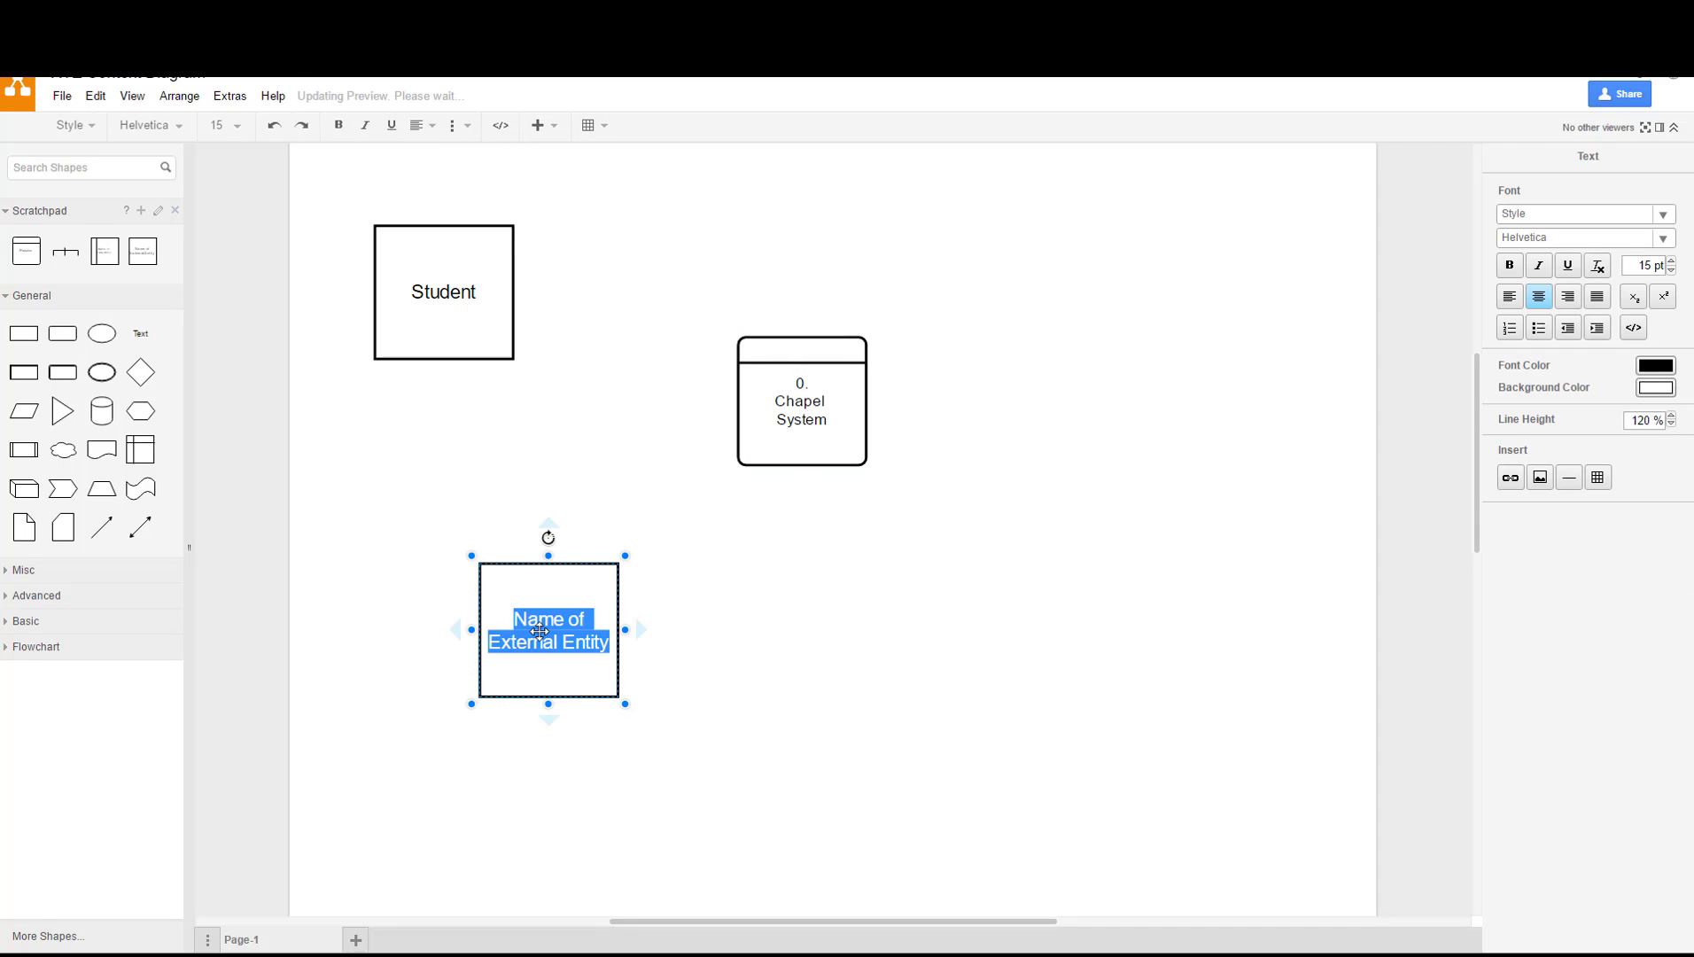
text(Campu)
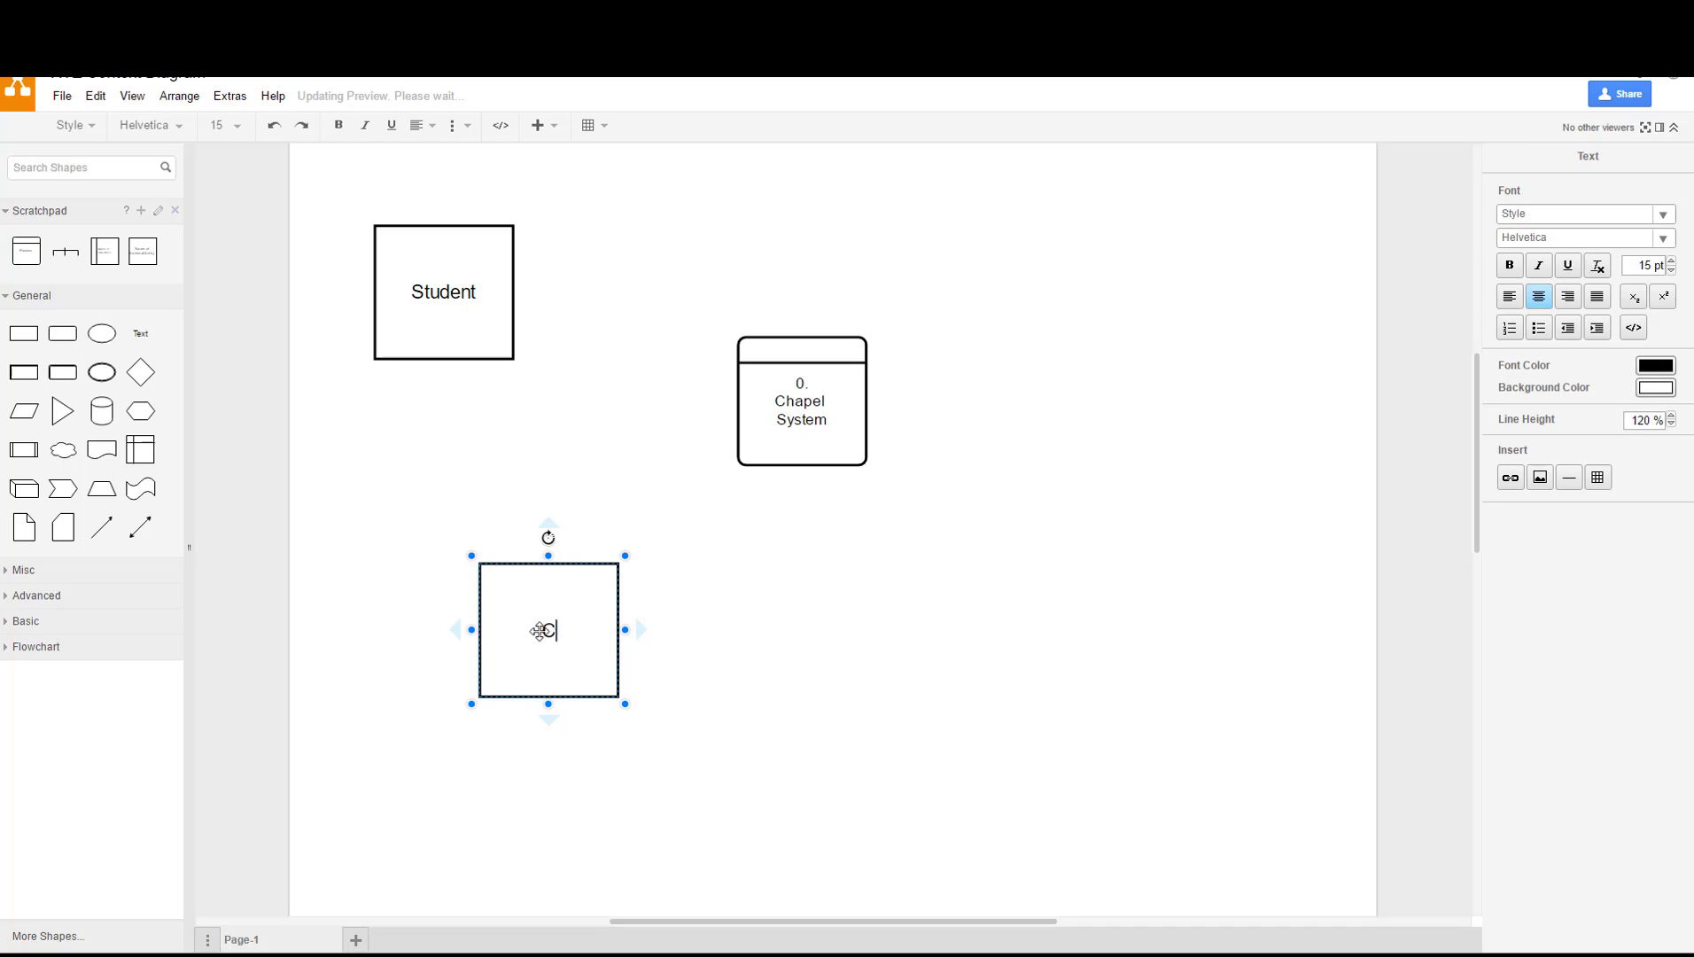
text(s)
key(Return)
text(Ent)
key(BackSpace)
key(BackSpace)
key(BackSpace)
text(Ministers)
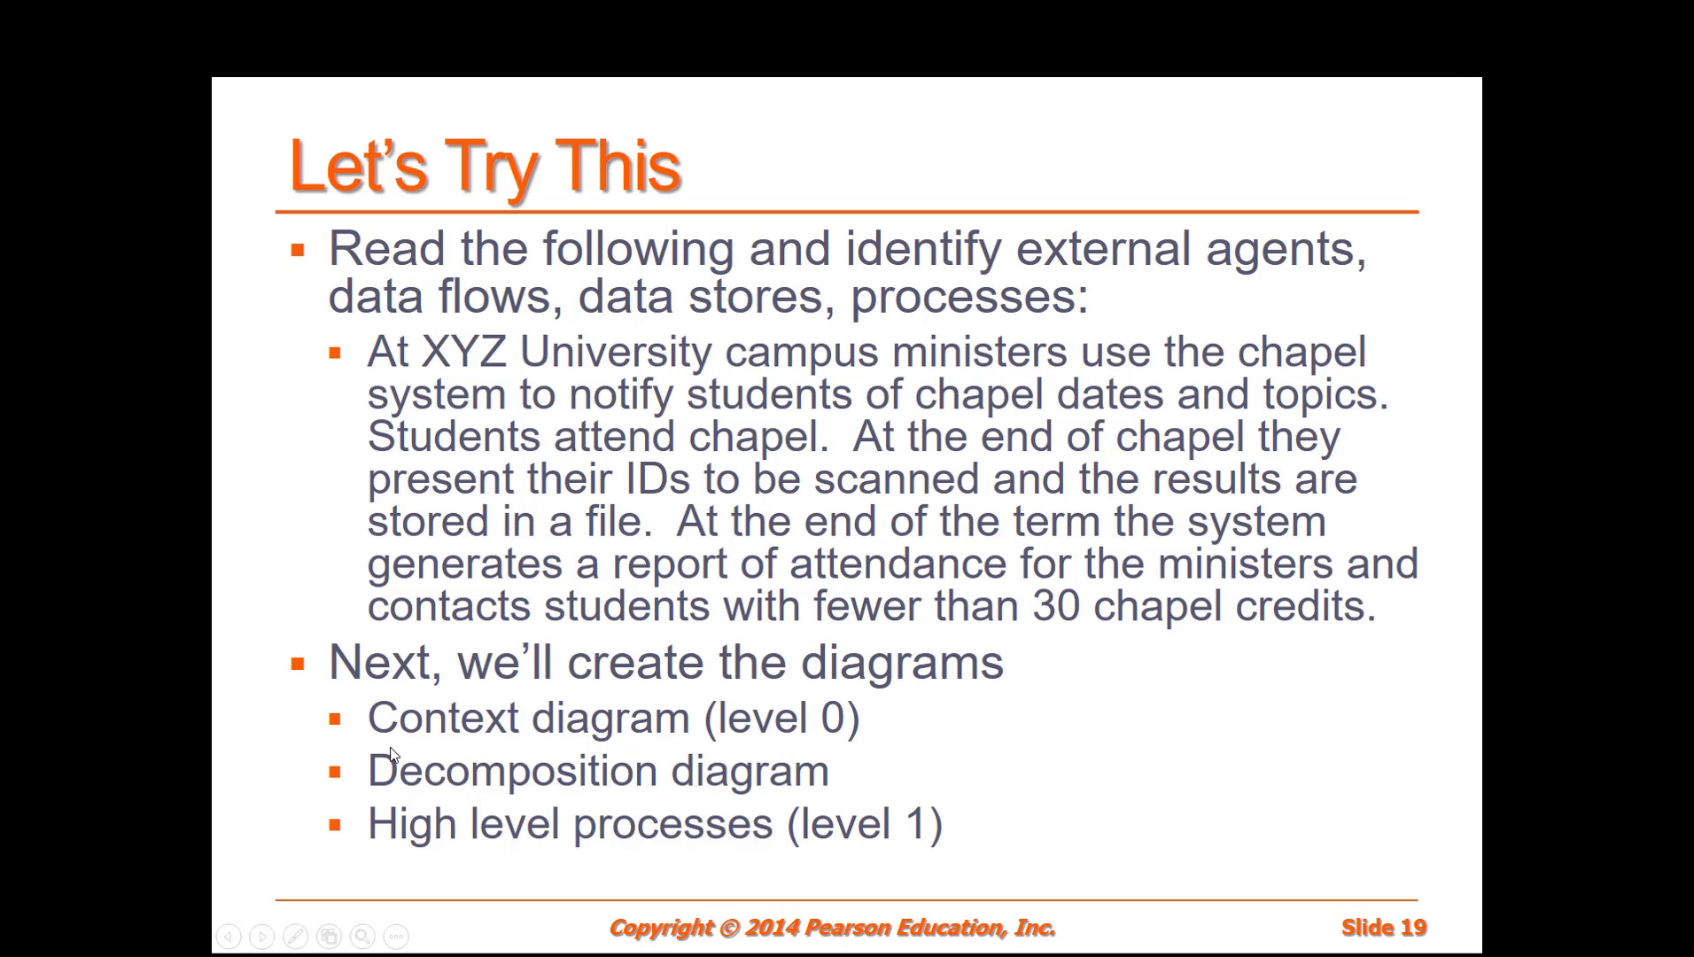
key(alt+Tab)
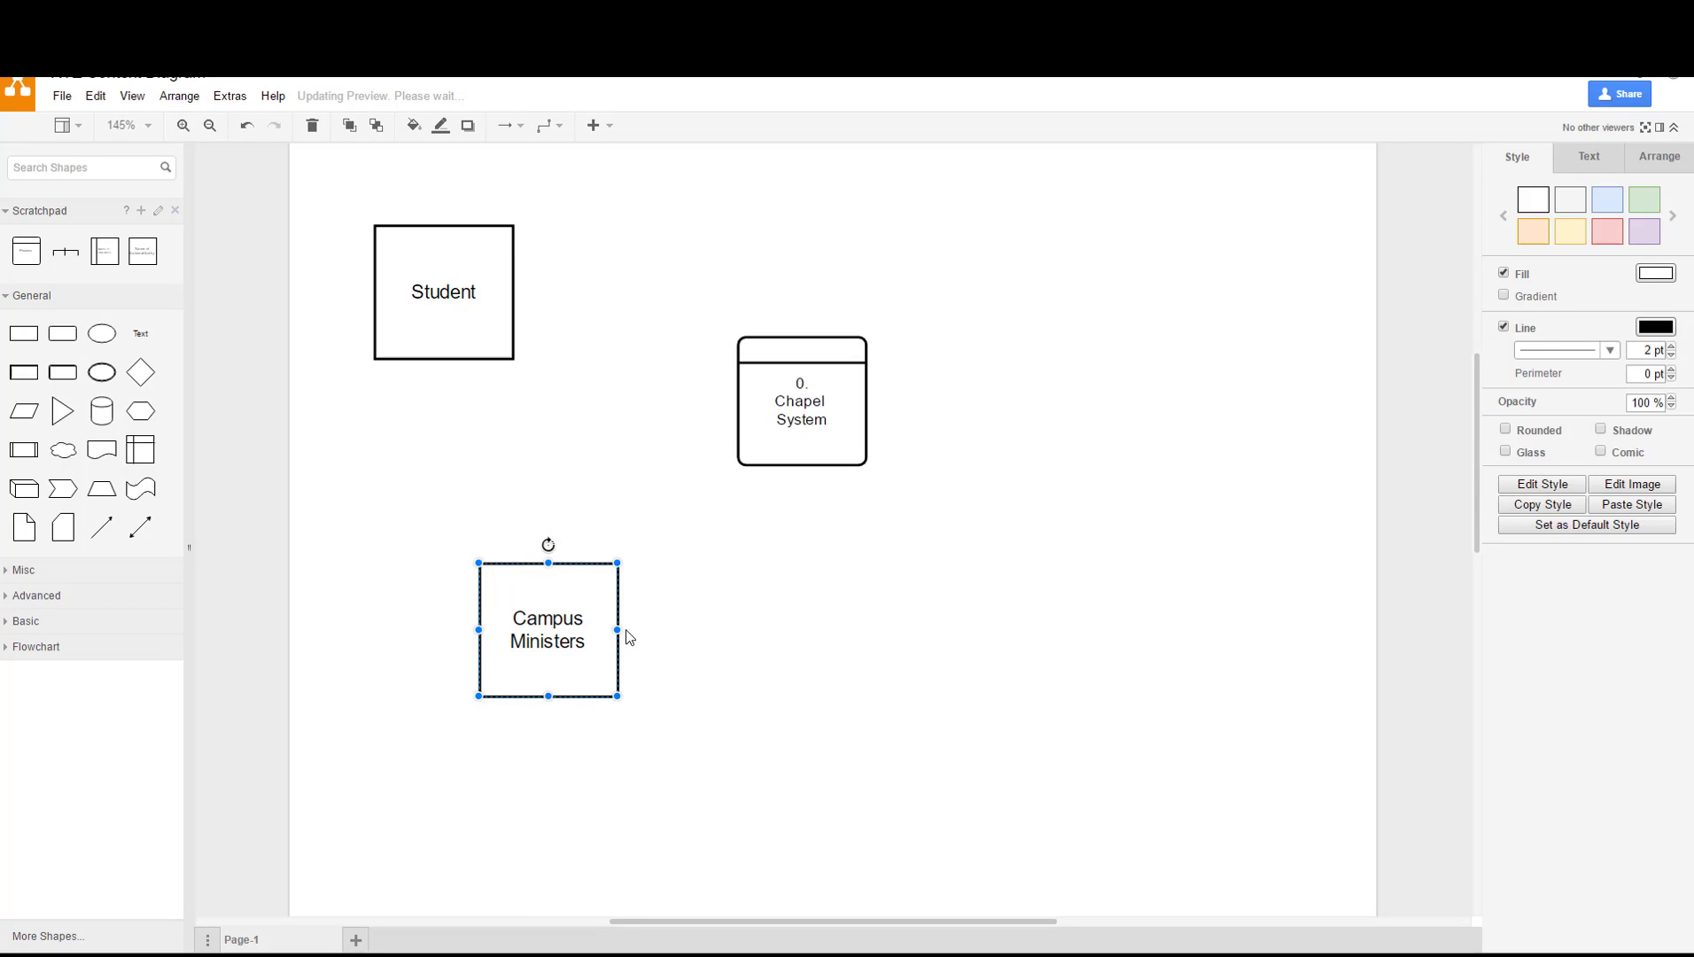
- Draw an arrowed flow from Campus Ministers to 0. Chapel System
double_click(626, 638)
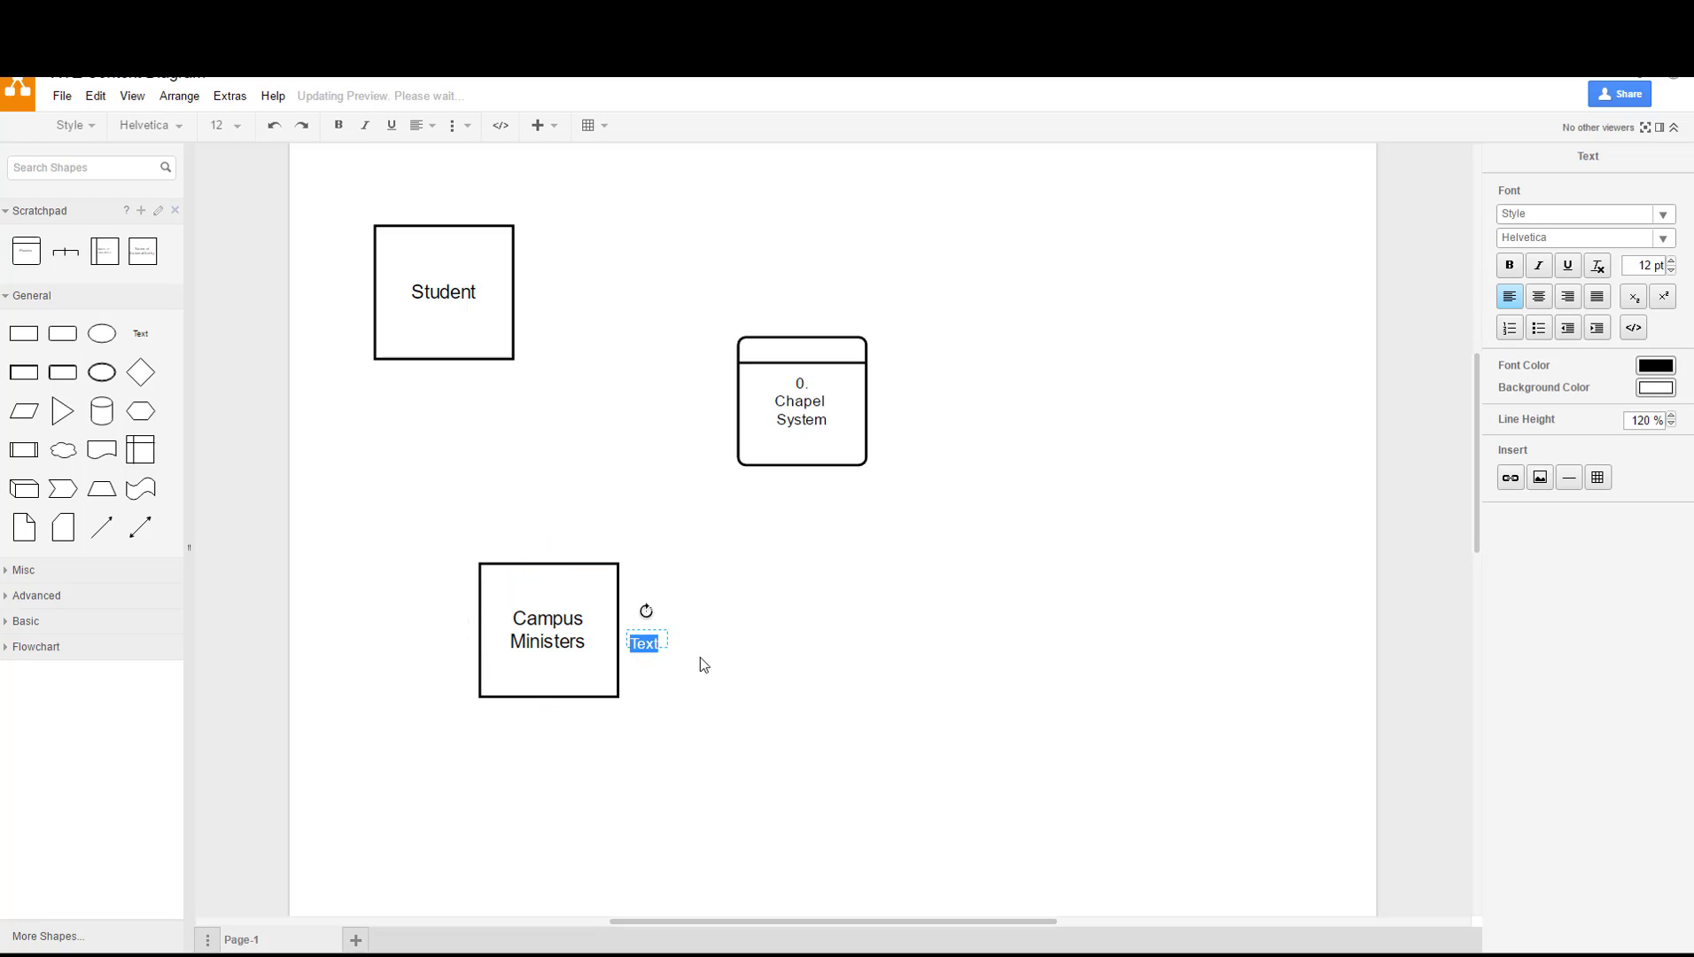
key(Escape)
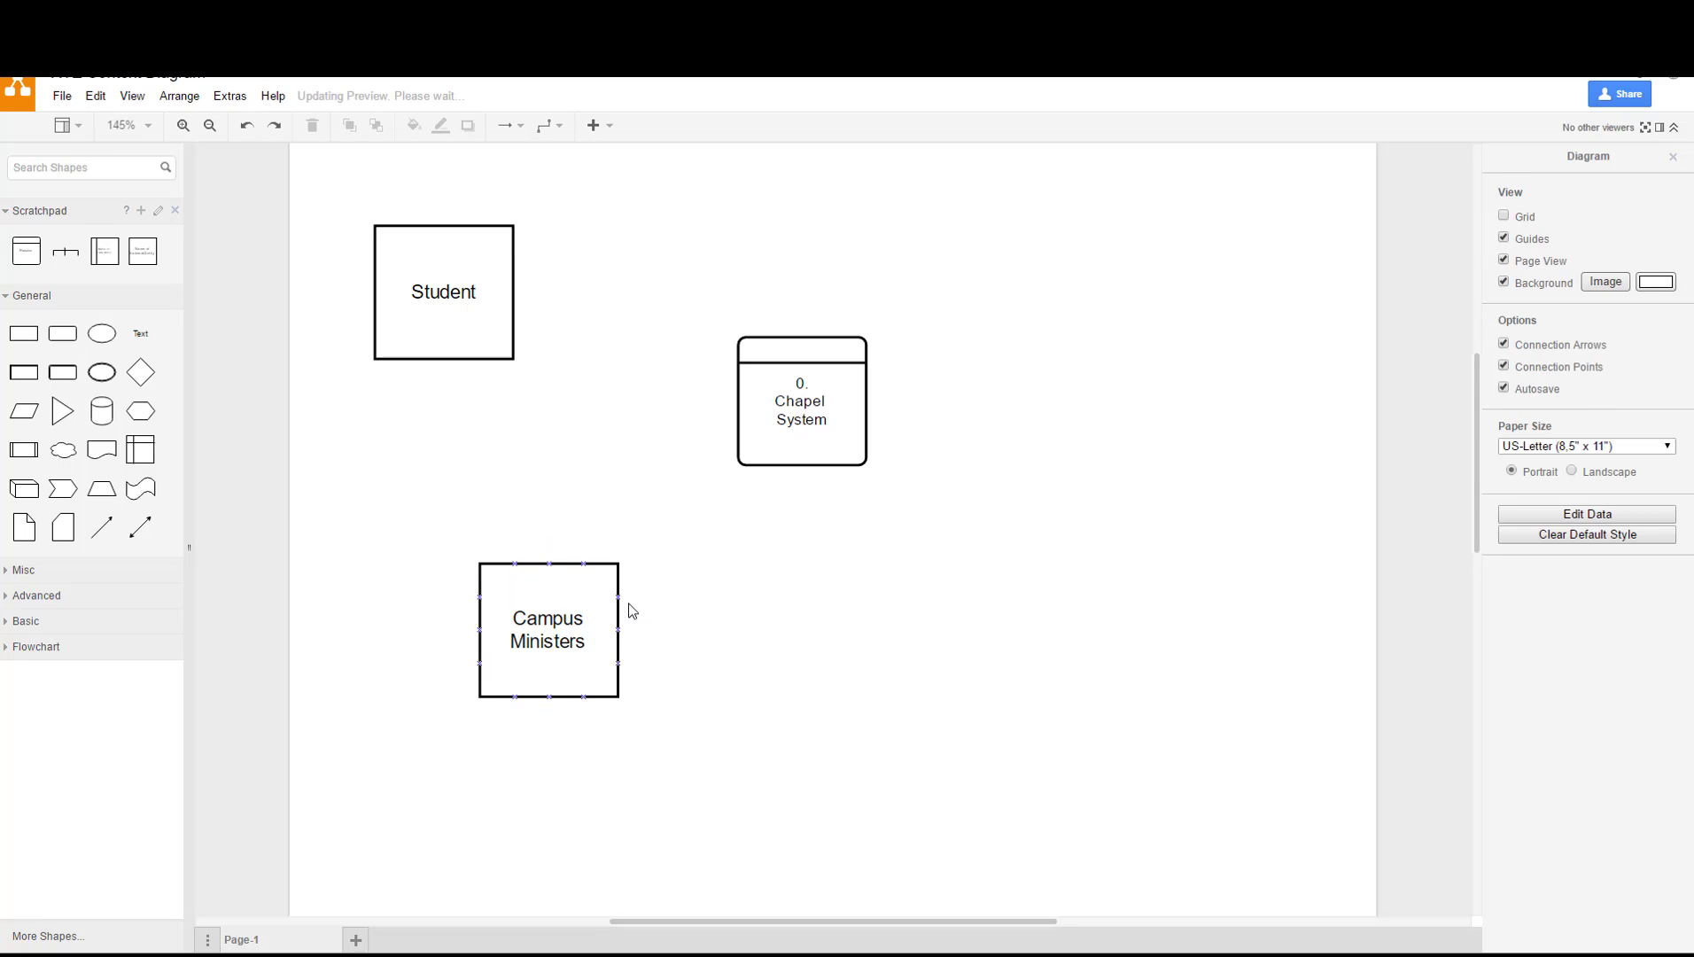
click(550, 572)
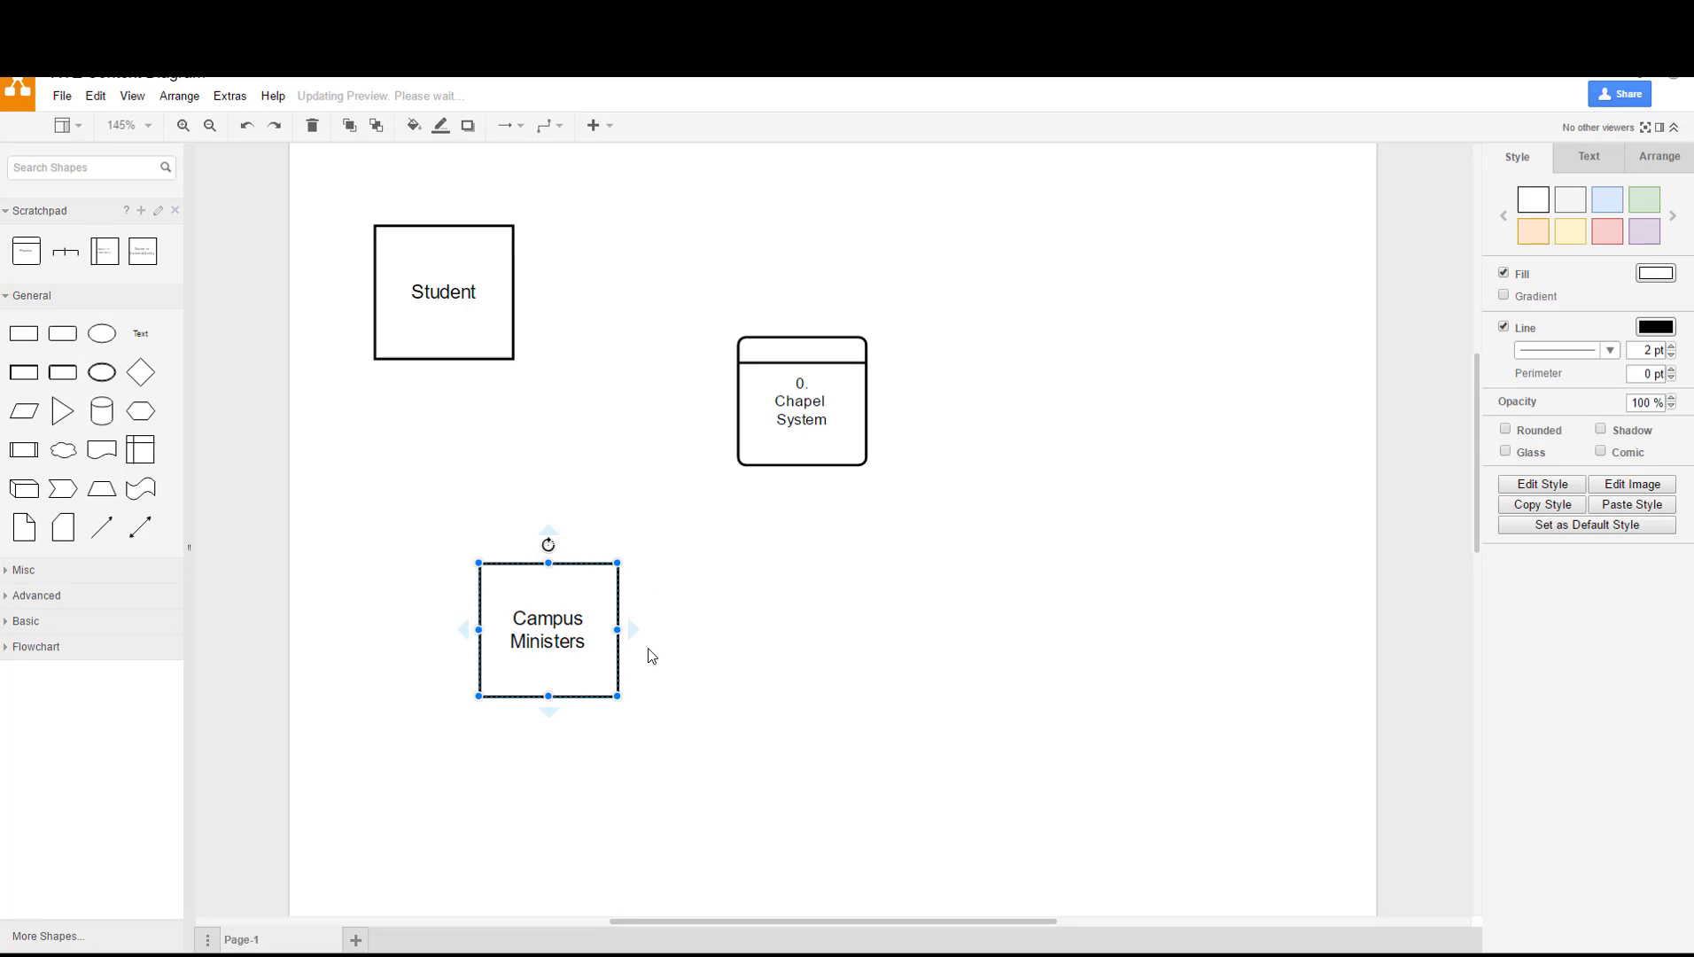
drag(630, 629, 784, 479)
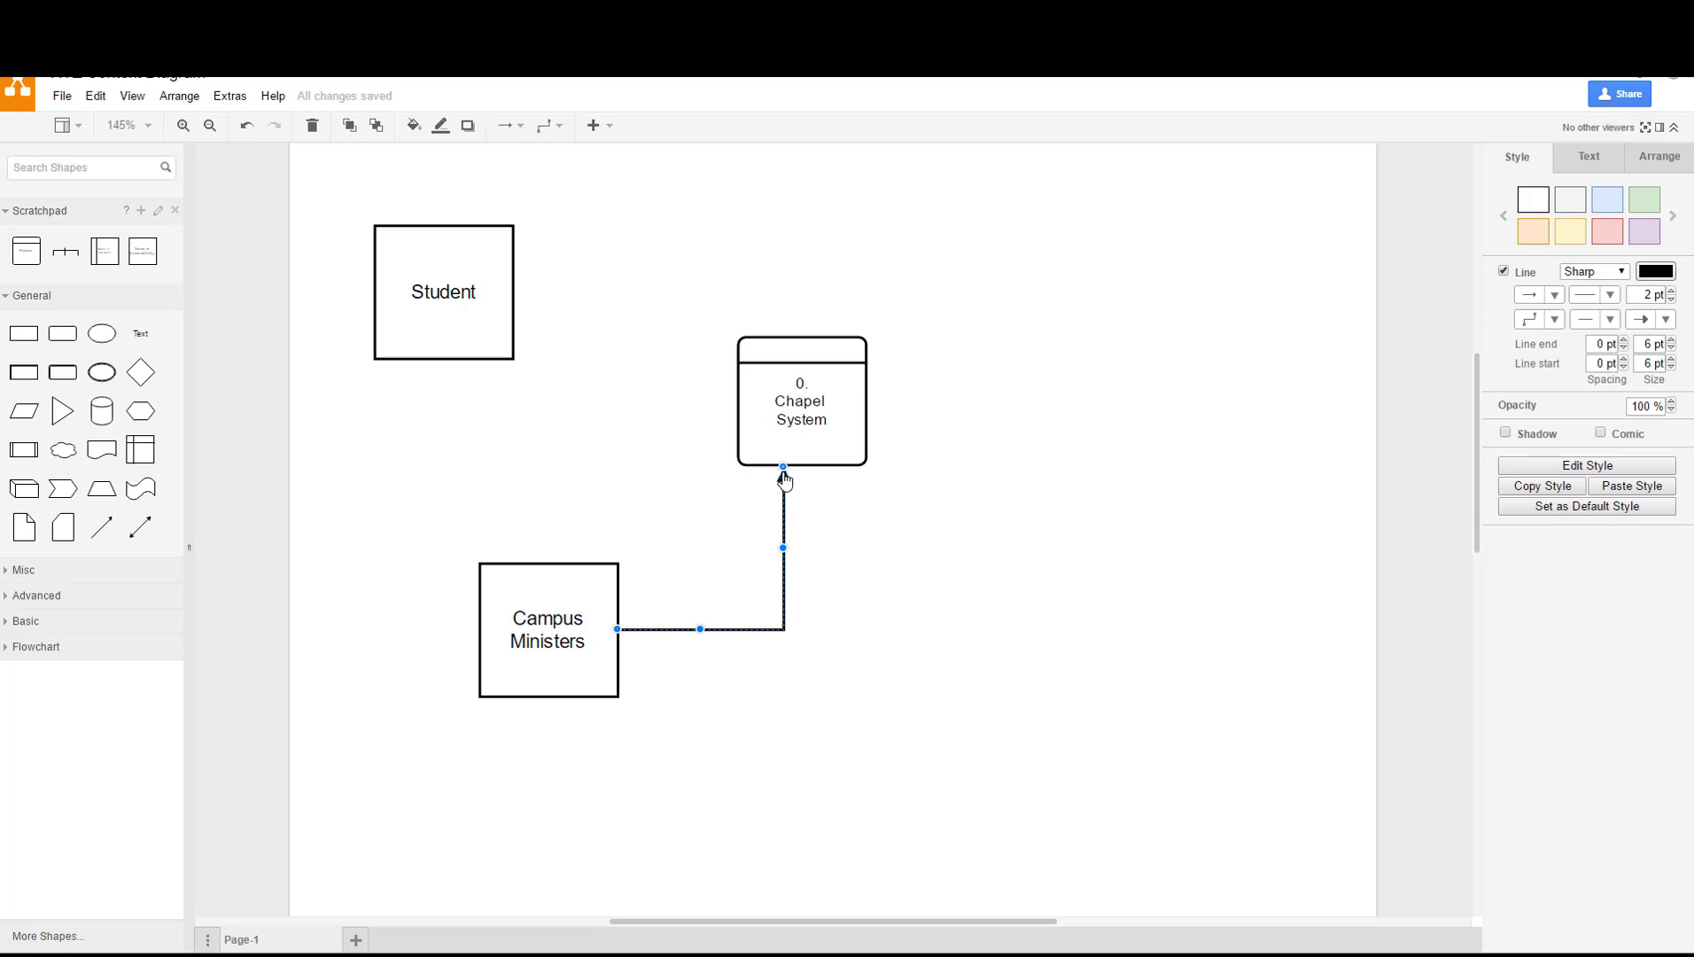
- Draw a flow from Chapel System to Student and start labelling the Campus Ministers flow
mouse_move(731, 414)
drag(723, 402, 498, 295)
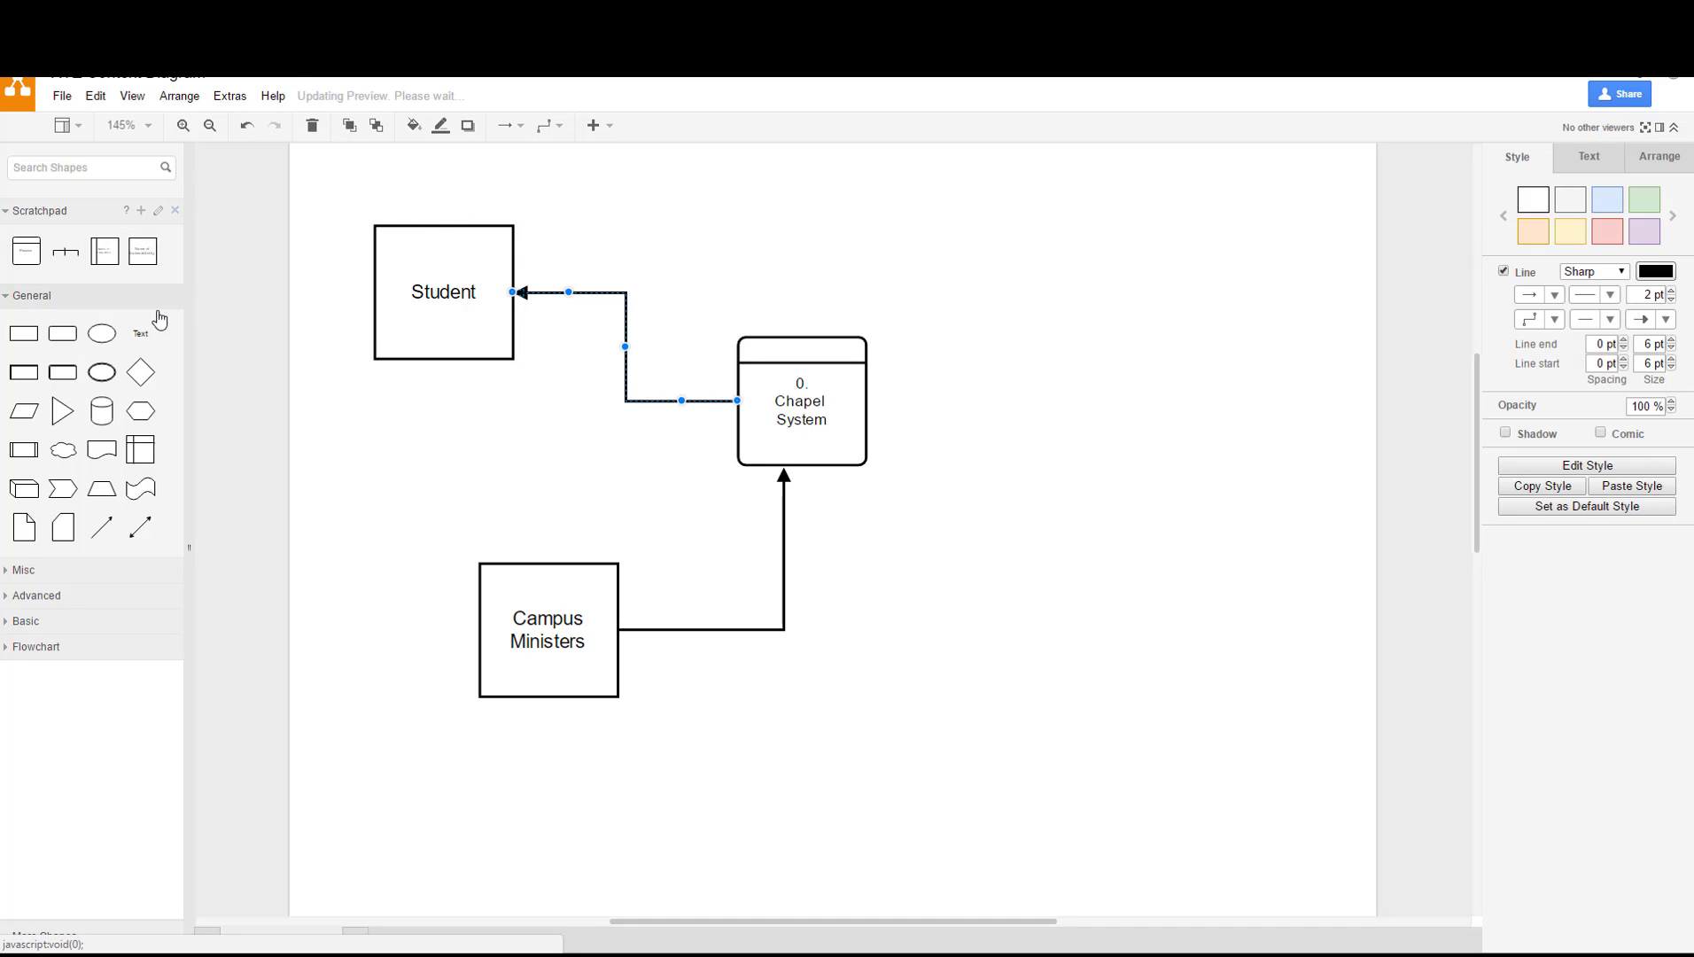
click(719, 629)
double_click(718, 629)
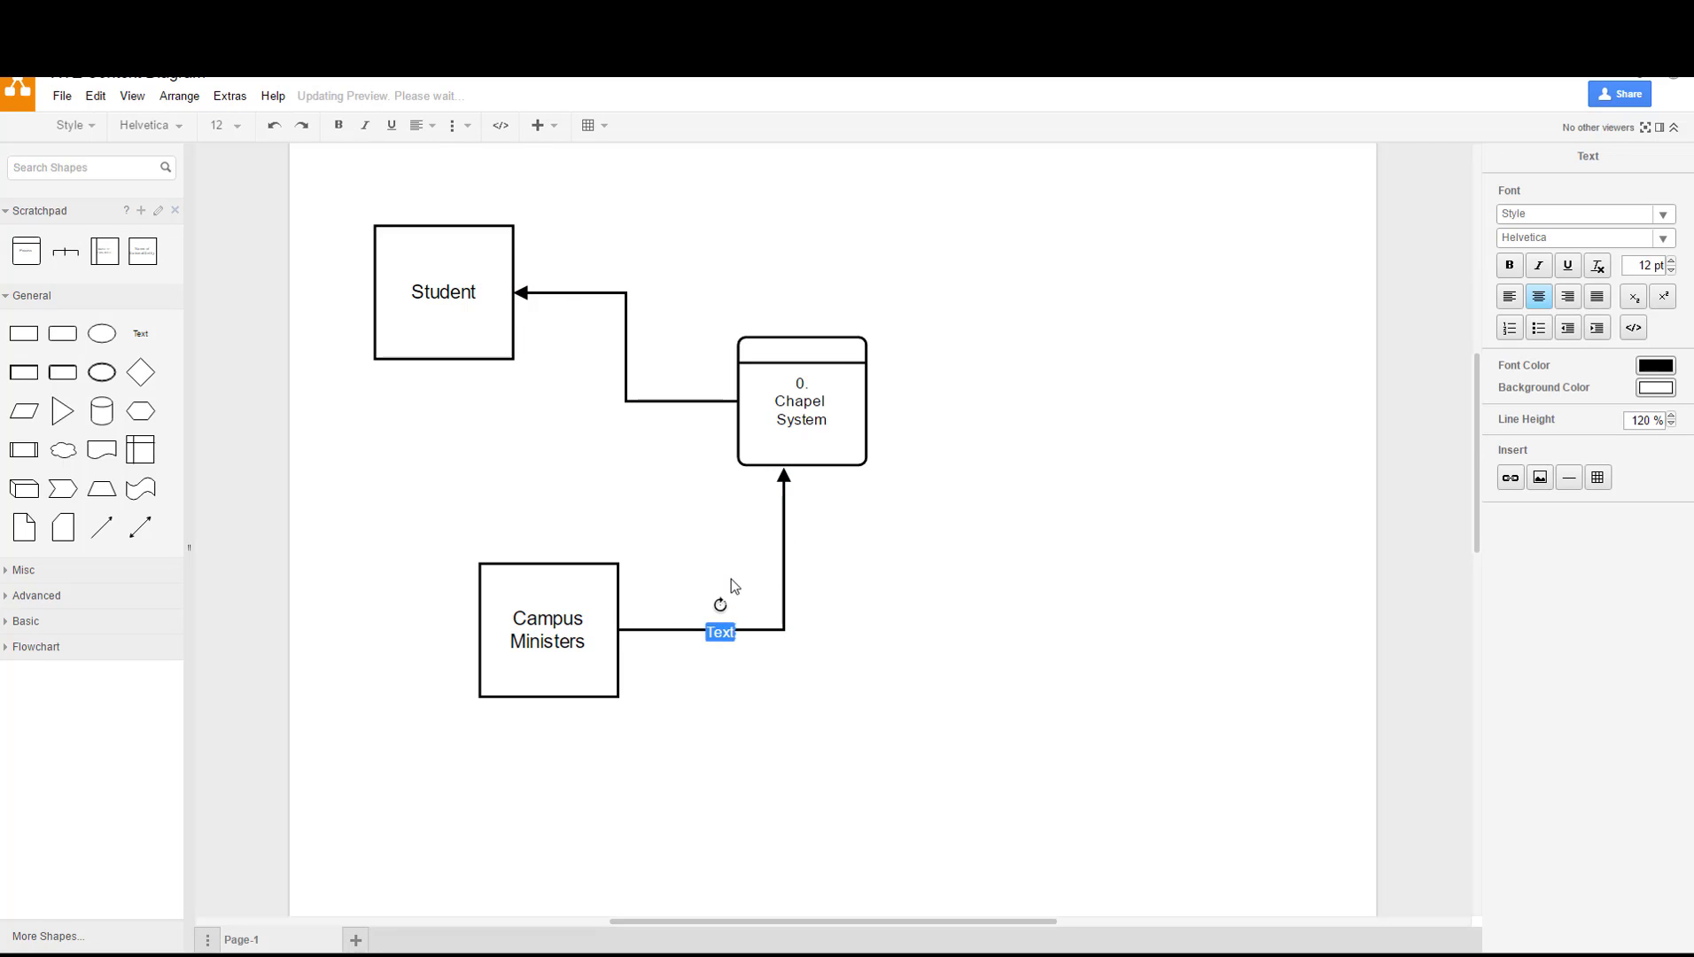
- Type 'Dates/Topics' on the Campus Ministers flow and on the flow into Student
text(Dates/Topics)
double_click(628, 384)
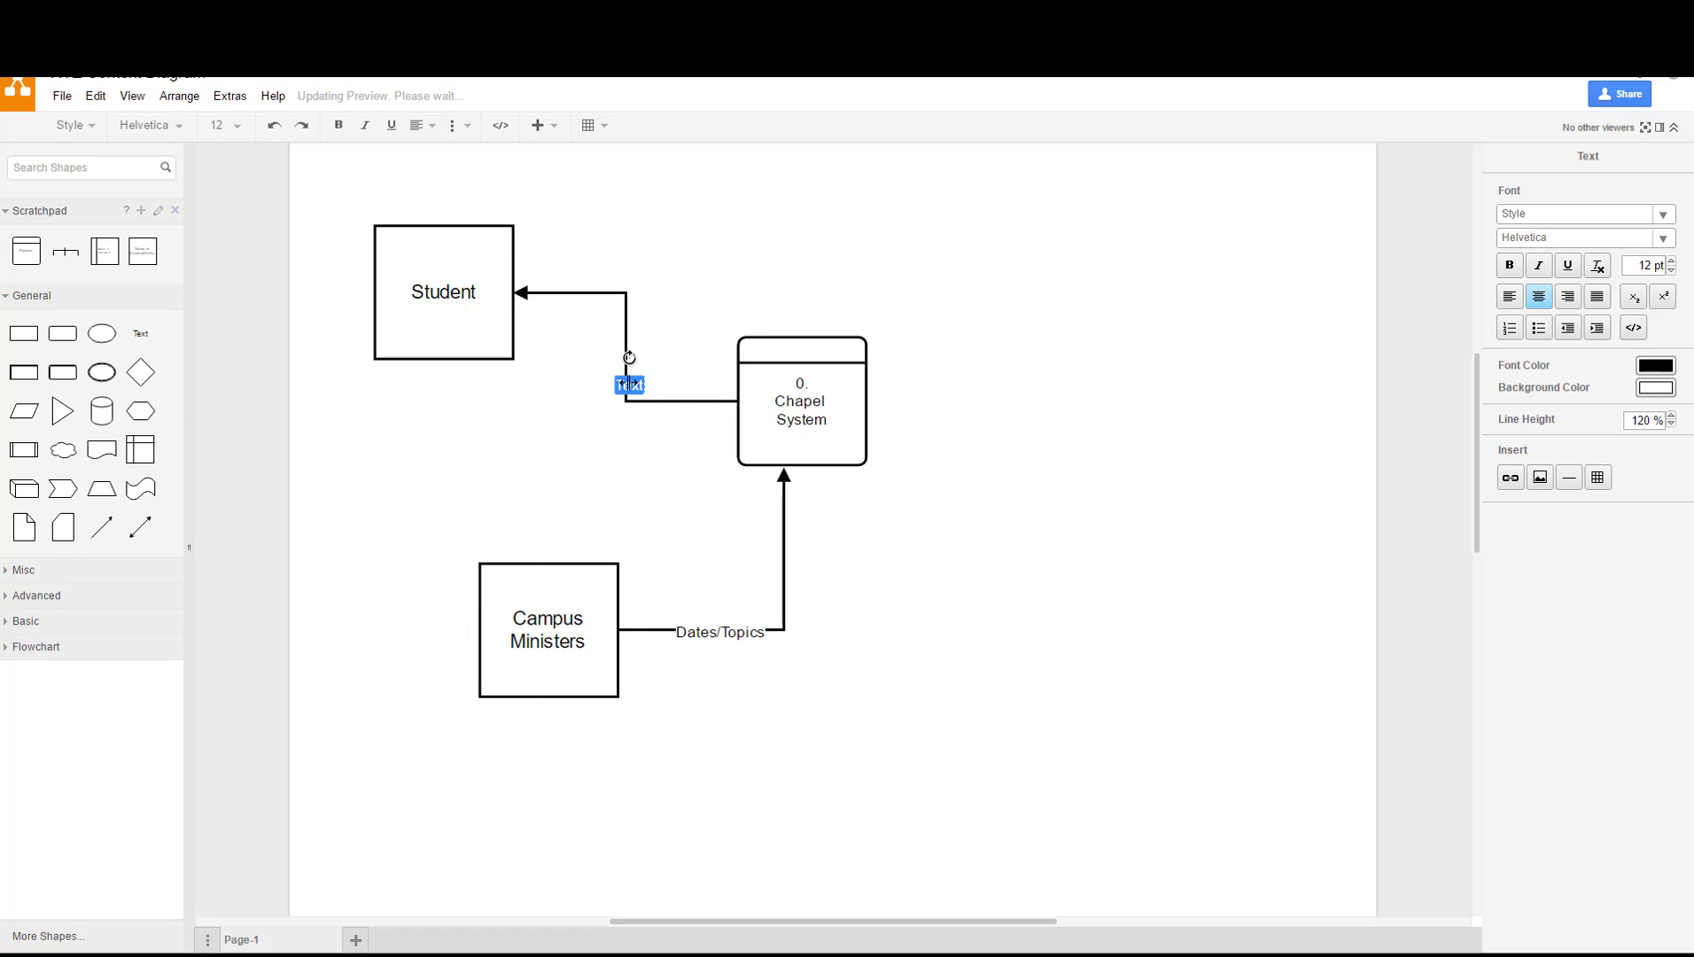
text(Dates/Topics)
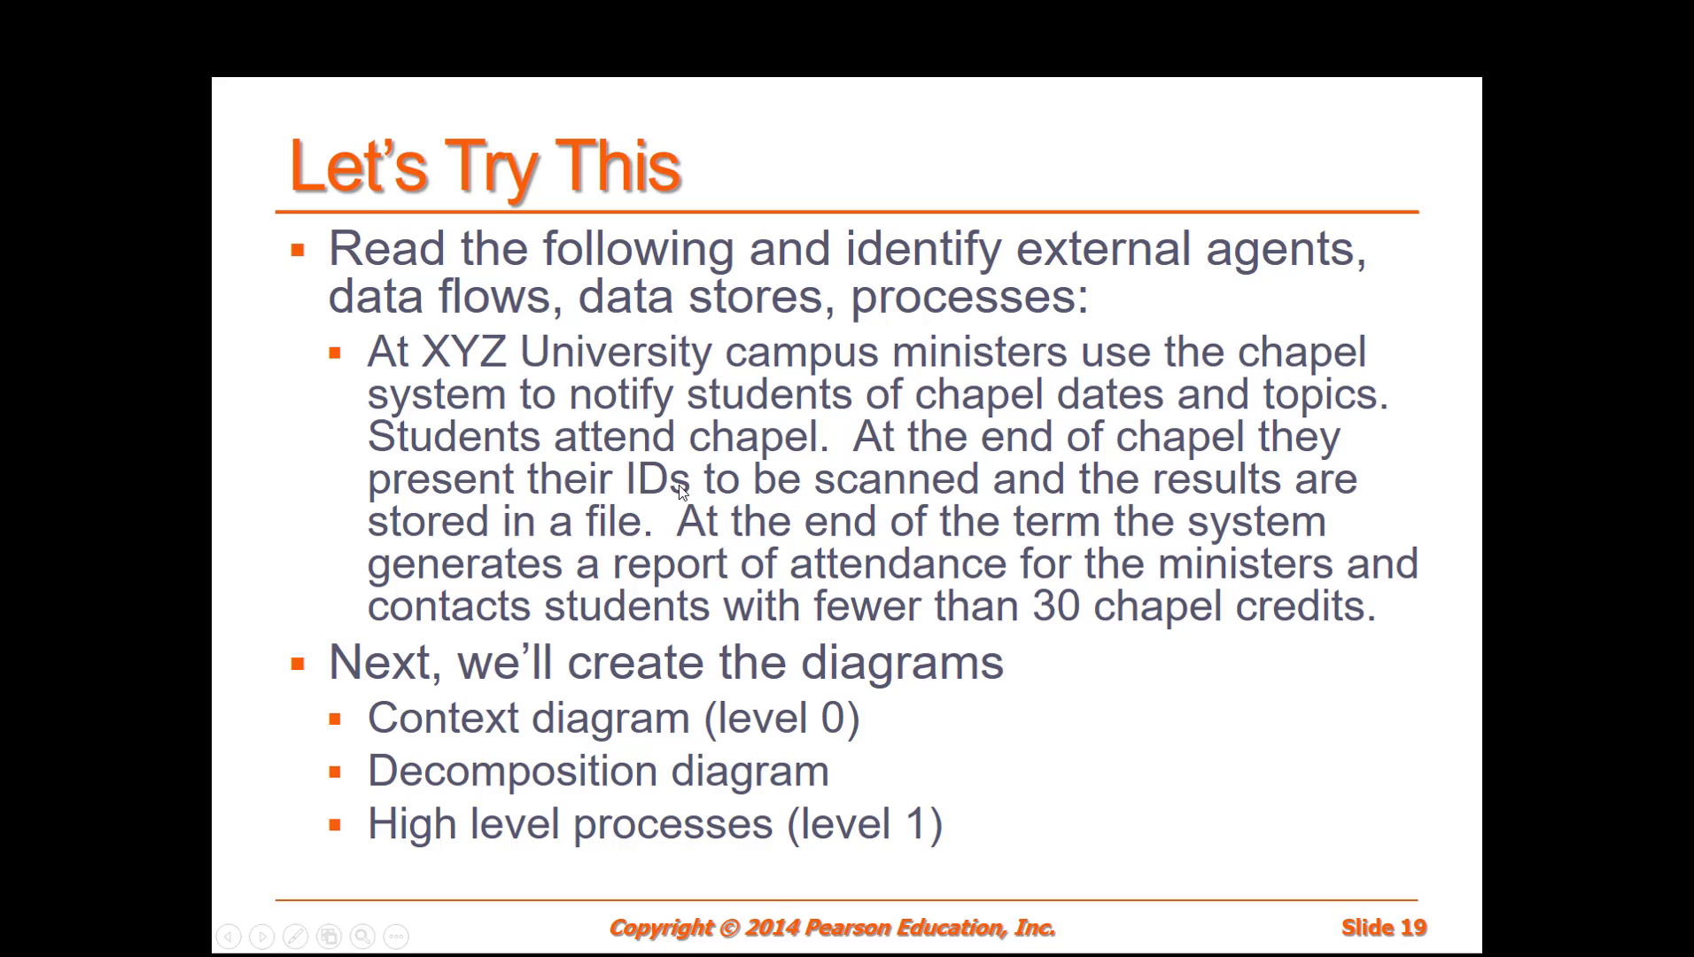
- Back in draw.io, add a 'Student ID' flow from Student, routed above, into Chapel System
key(alt+Tab)
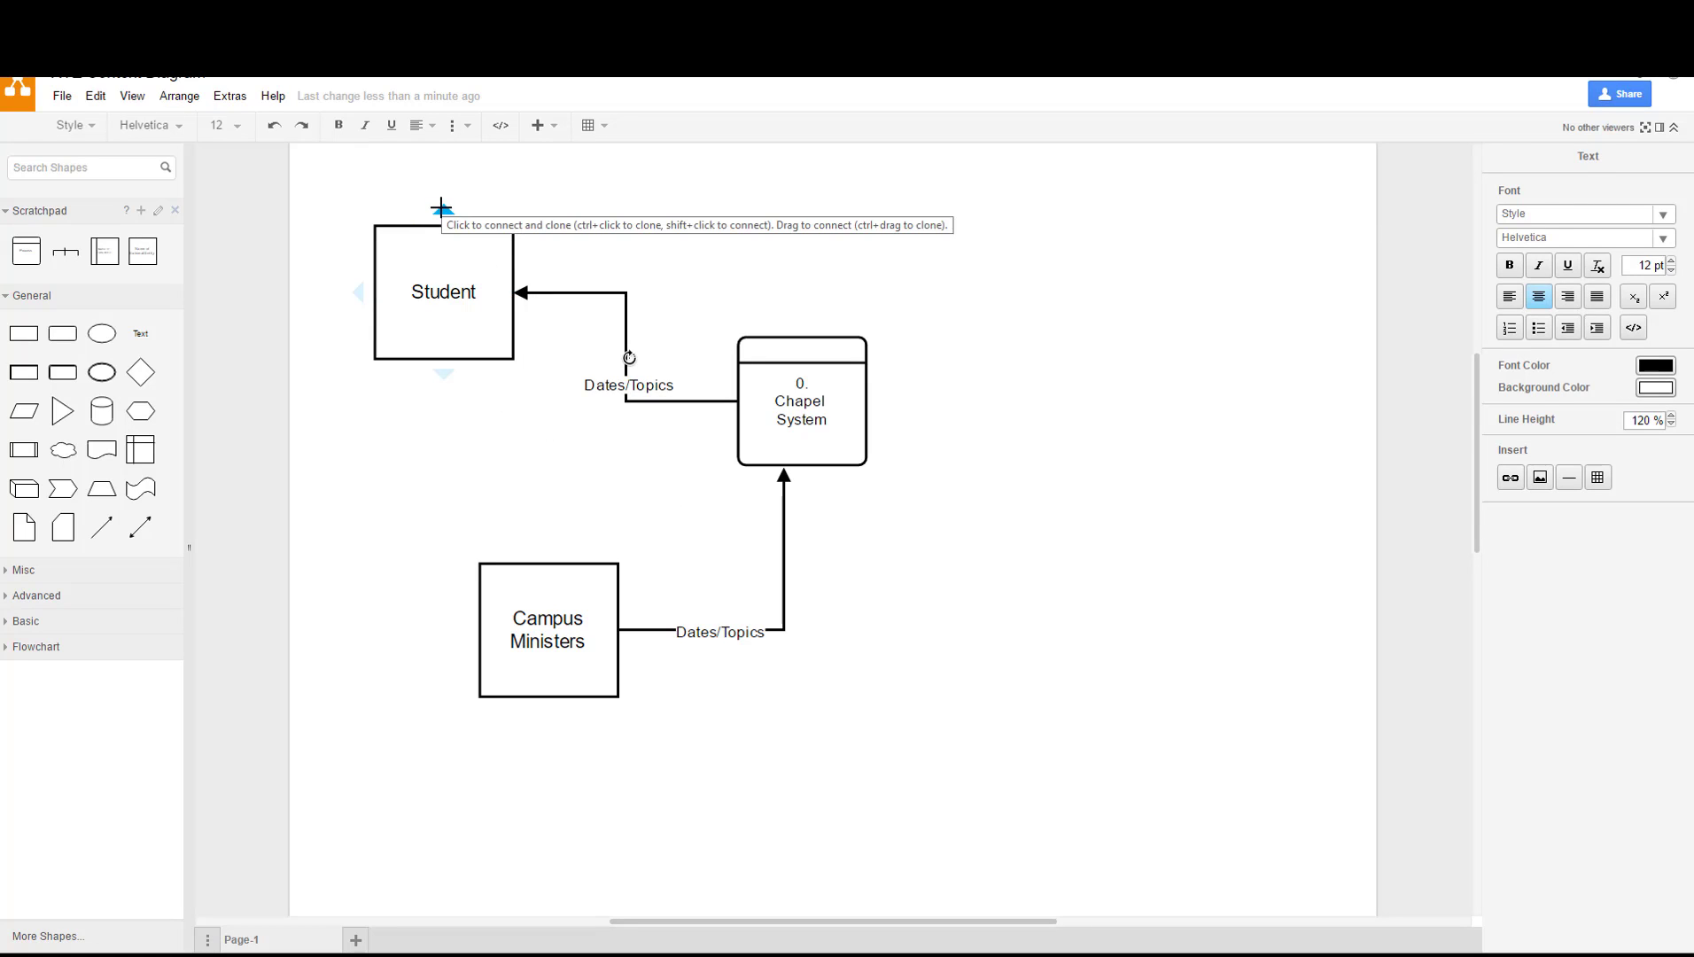
drag(440, 208, 802, 351)
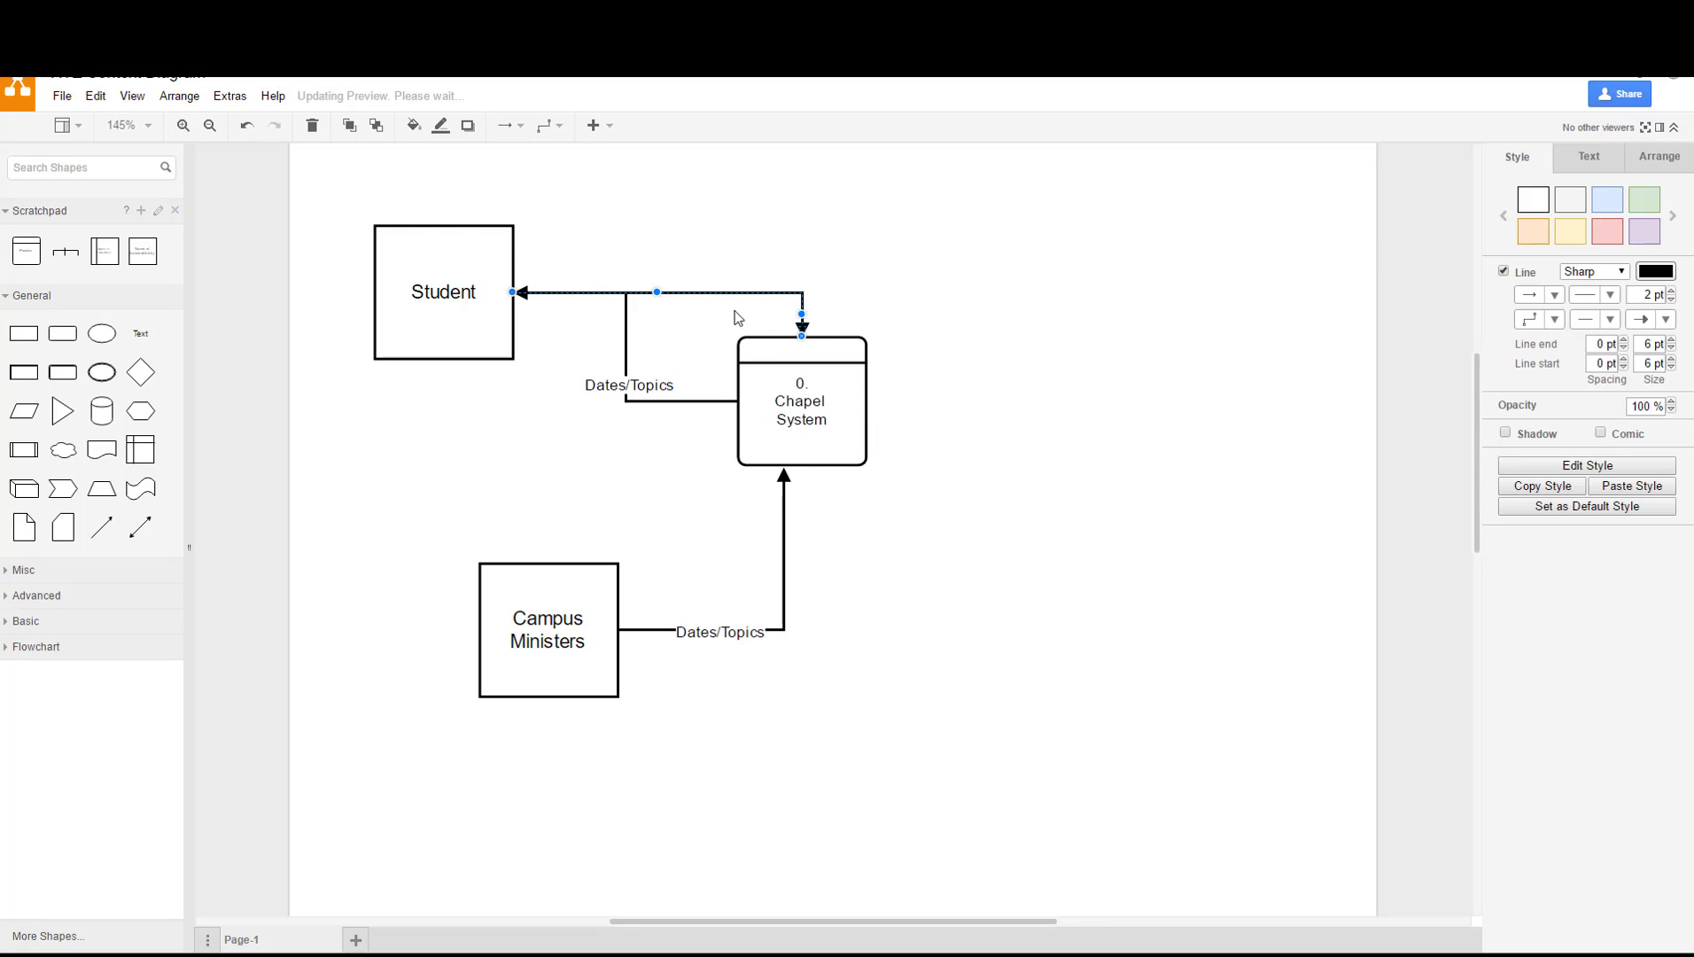
drag(635, 293, 636, 255)
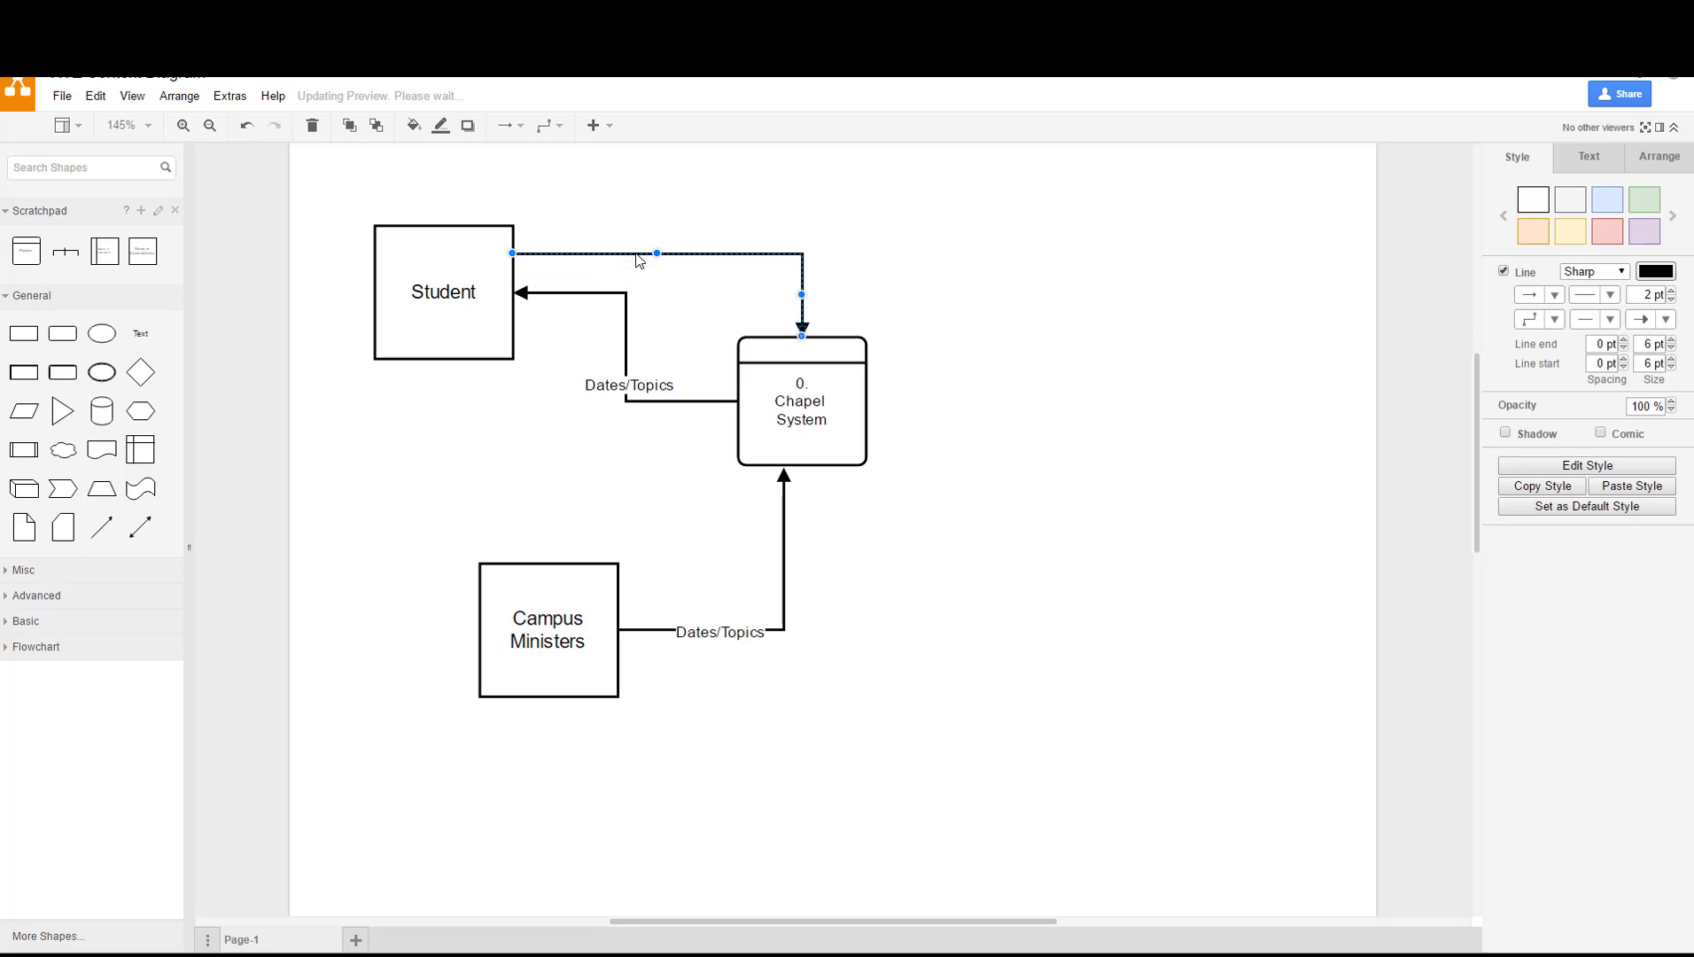
double_click(590, 253)
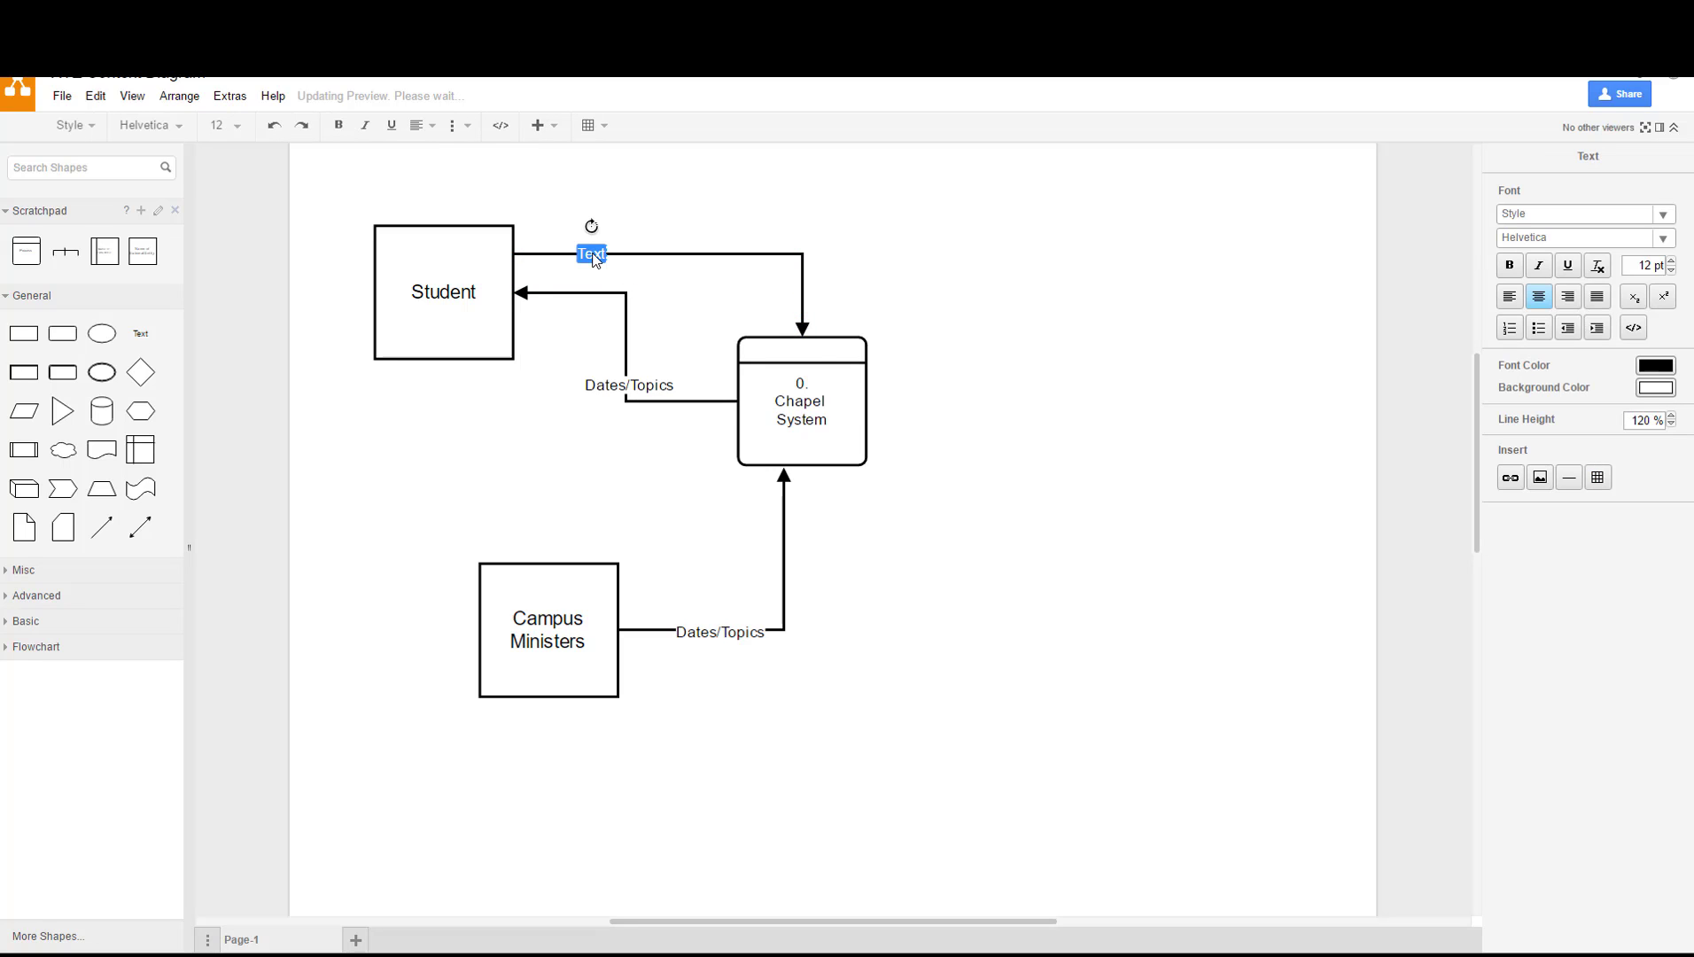
text(Student ID)
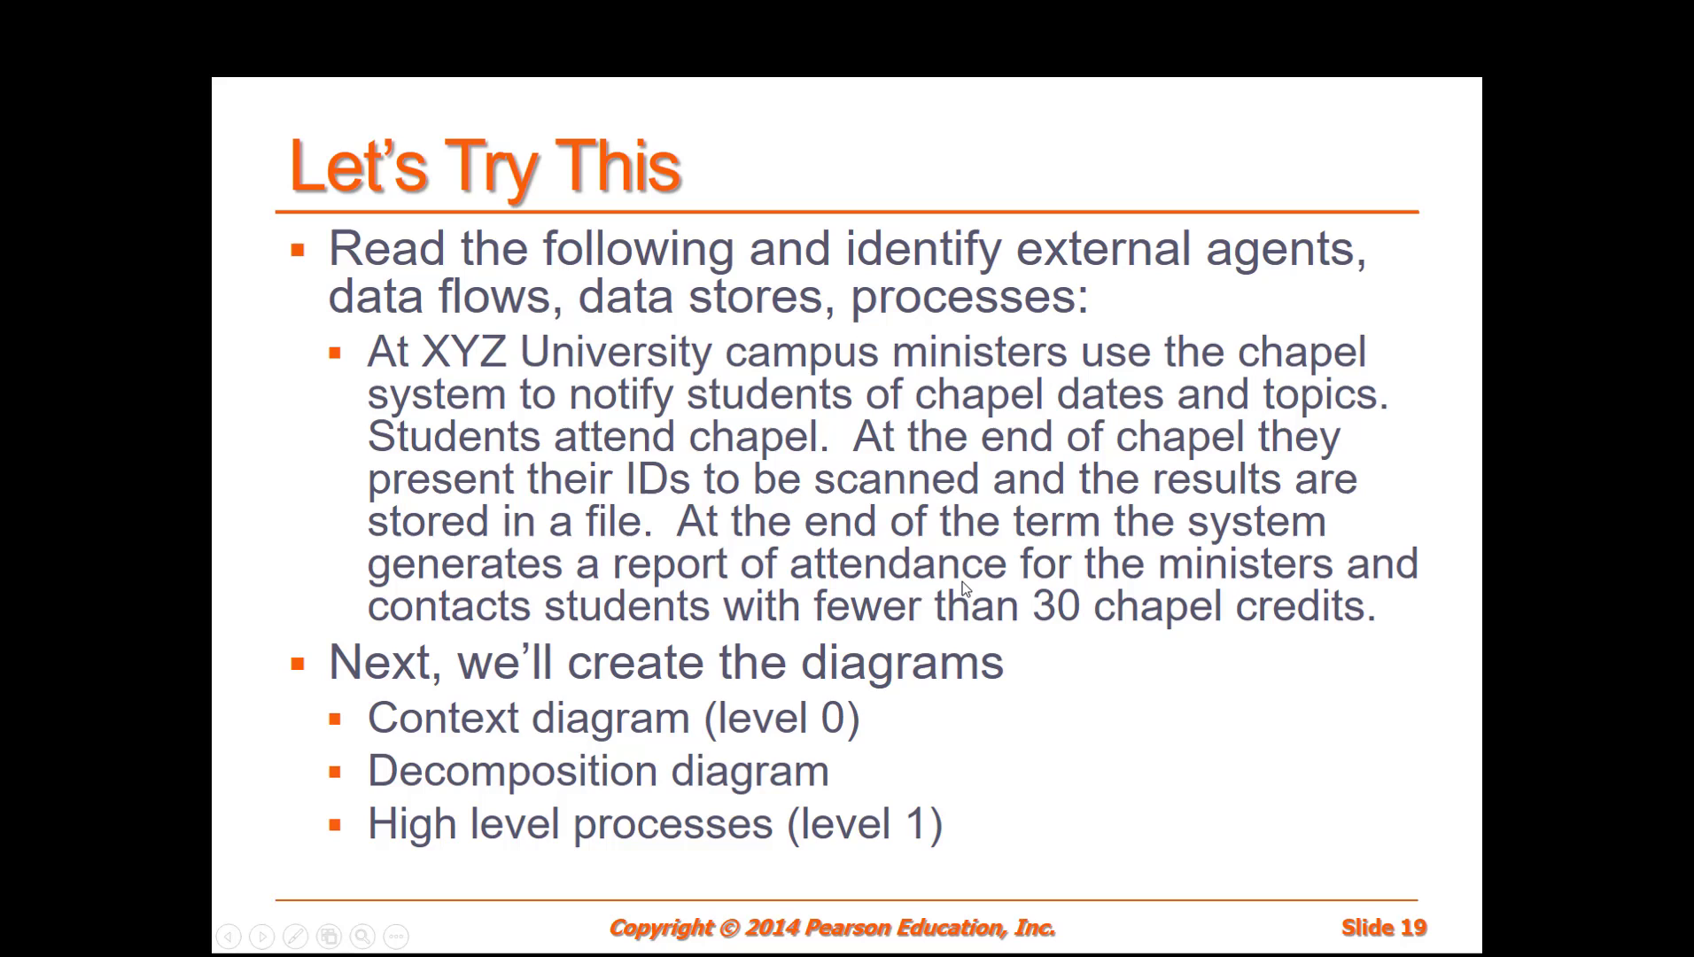
key(alt+Tab)
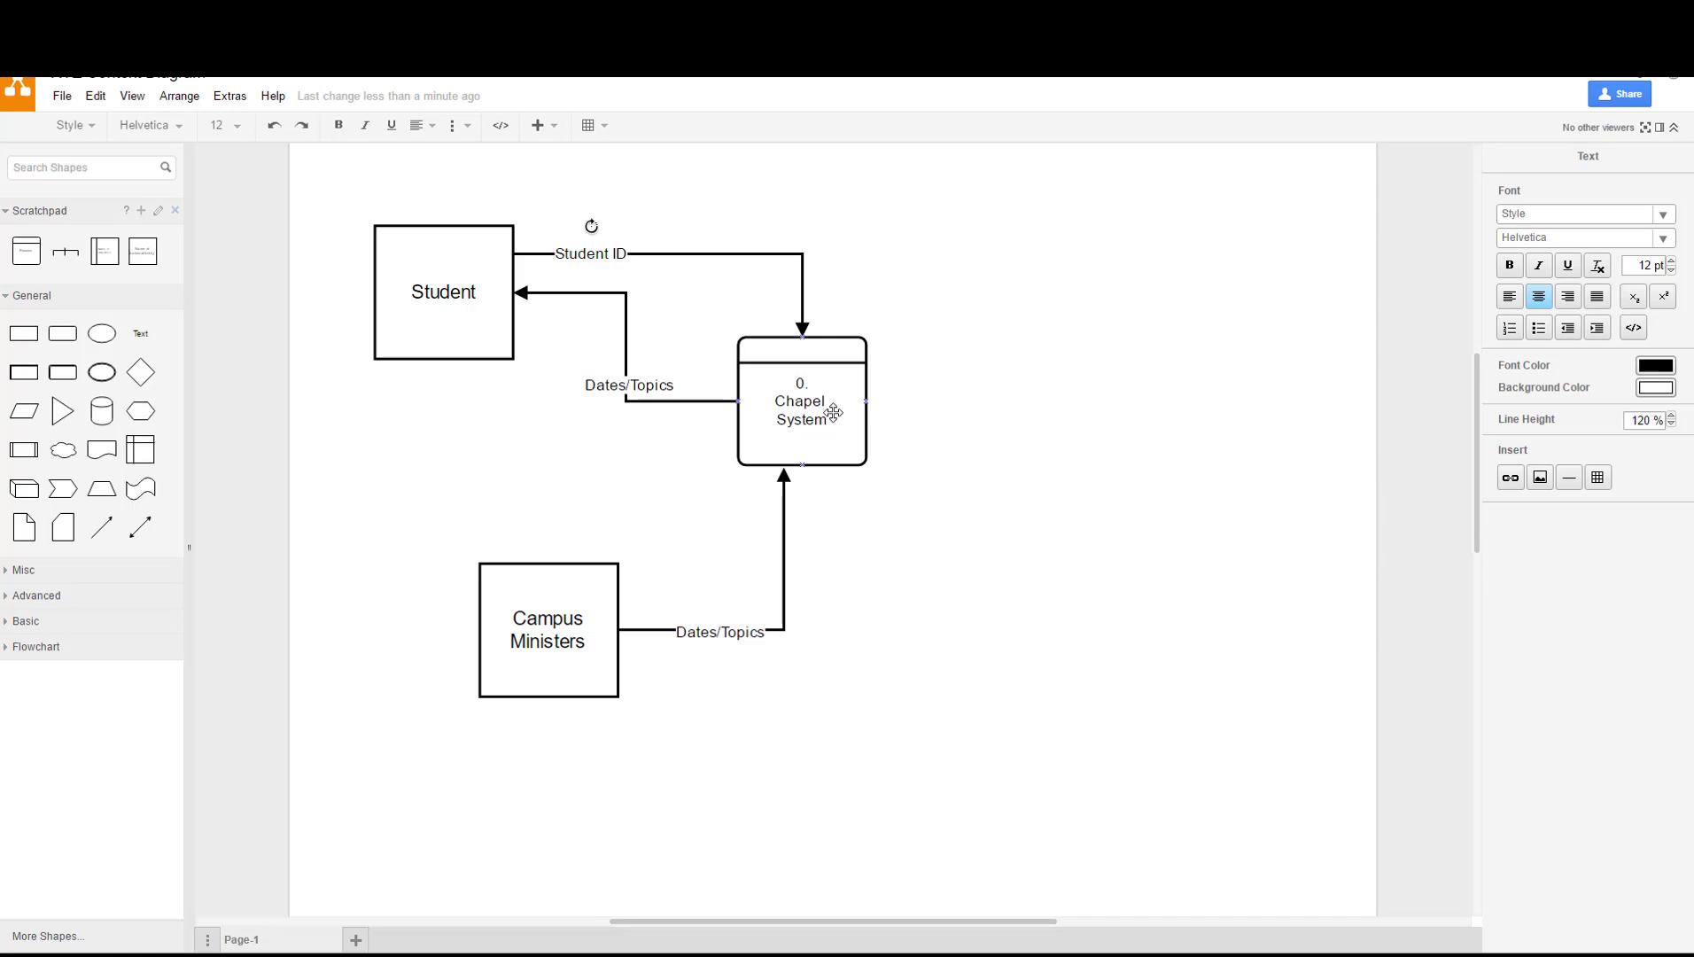
- Draw a flow from Chapel System to Campus Ministers, routed below Dates/Topics
drag(800, 482, 574, 584)
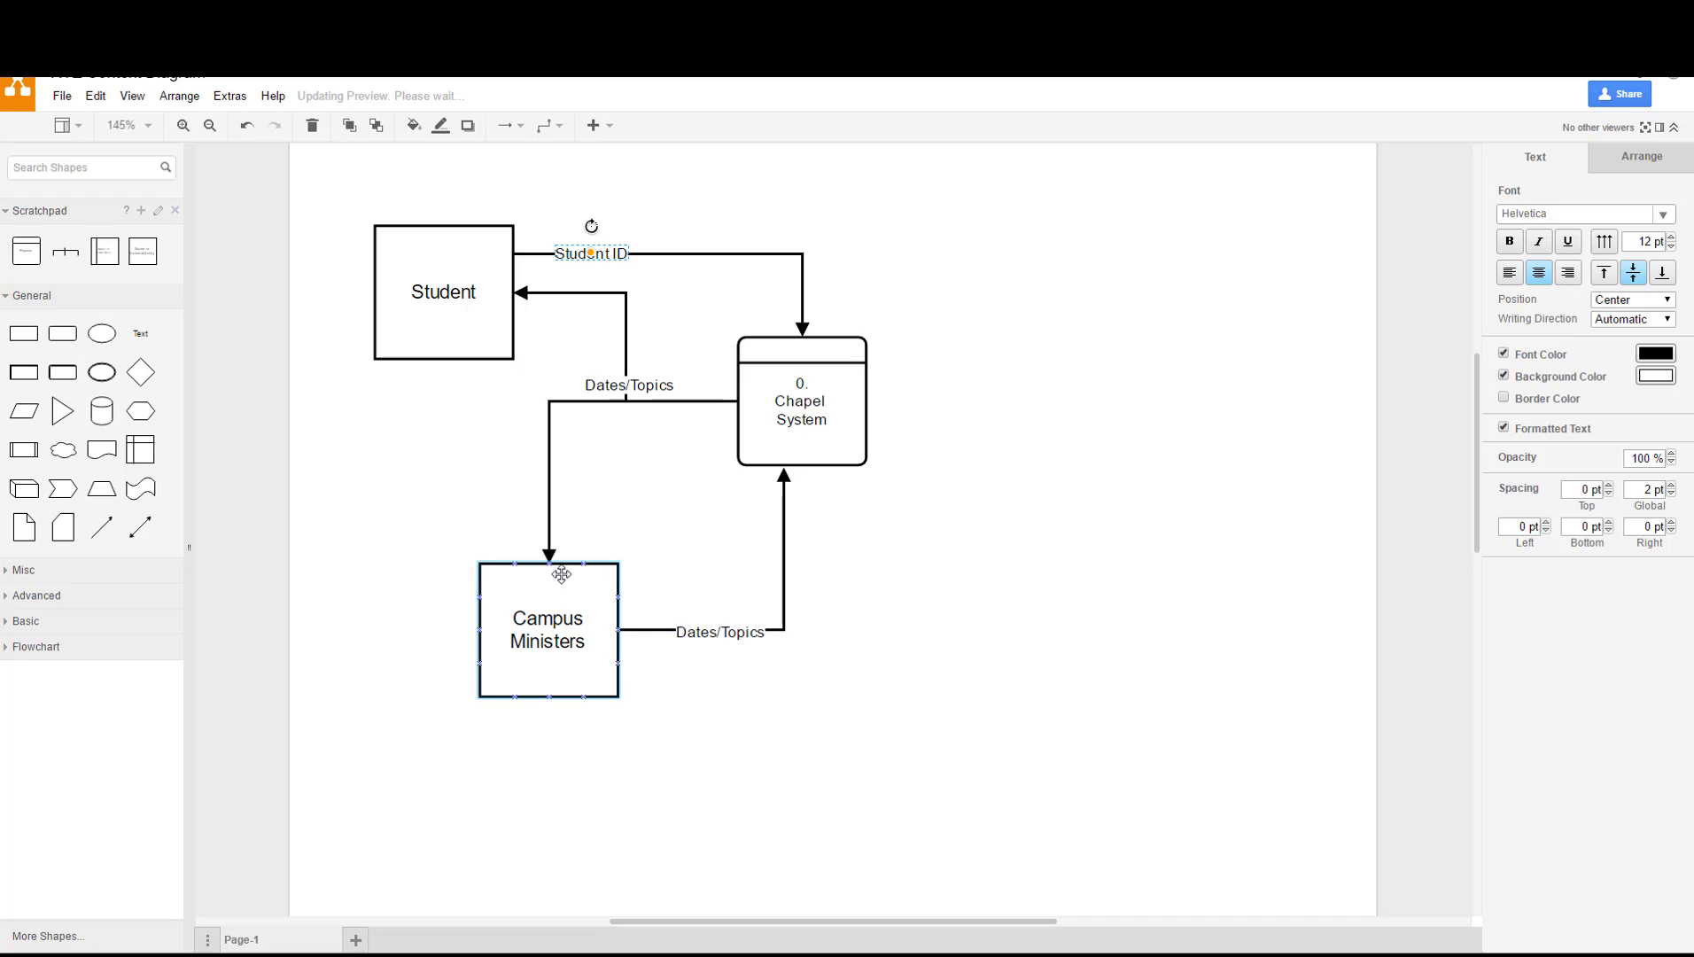
click(603, 402)
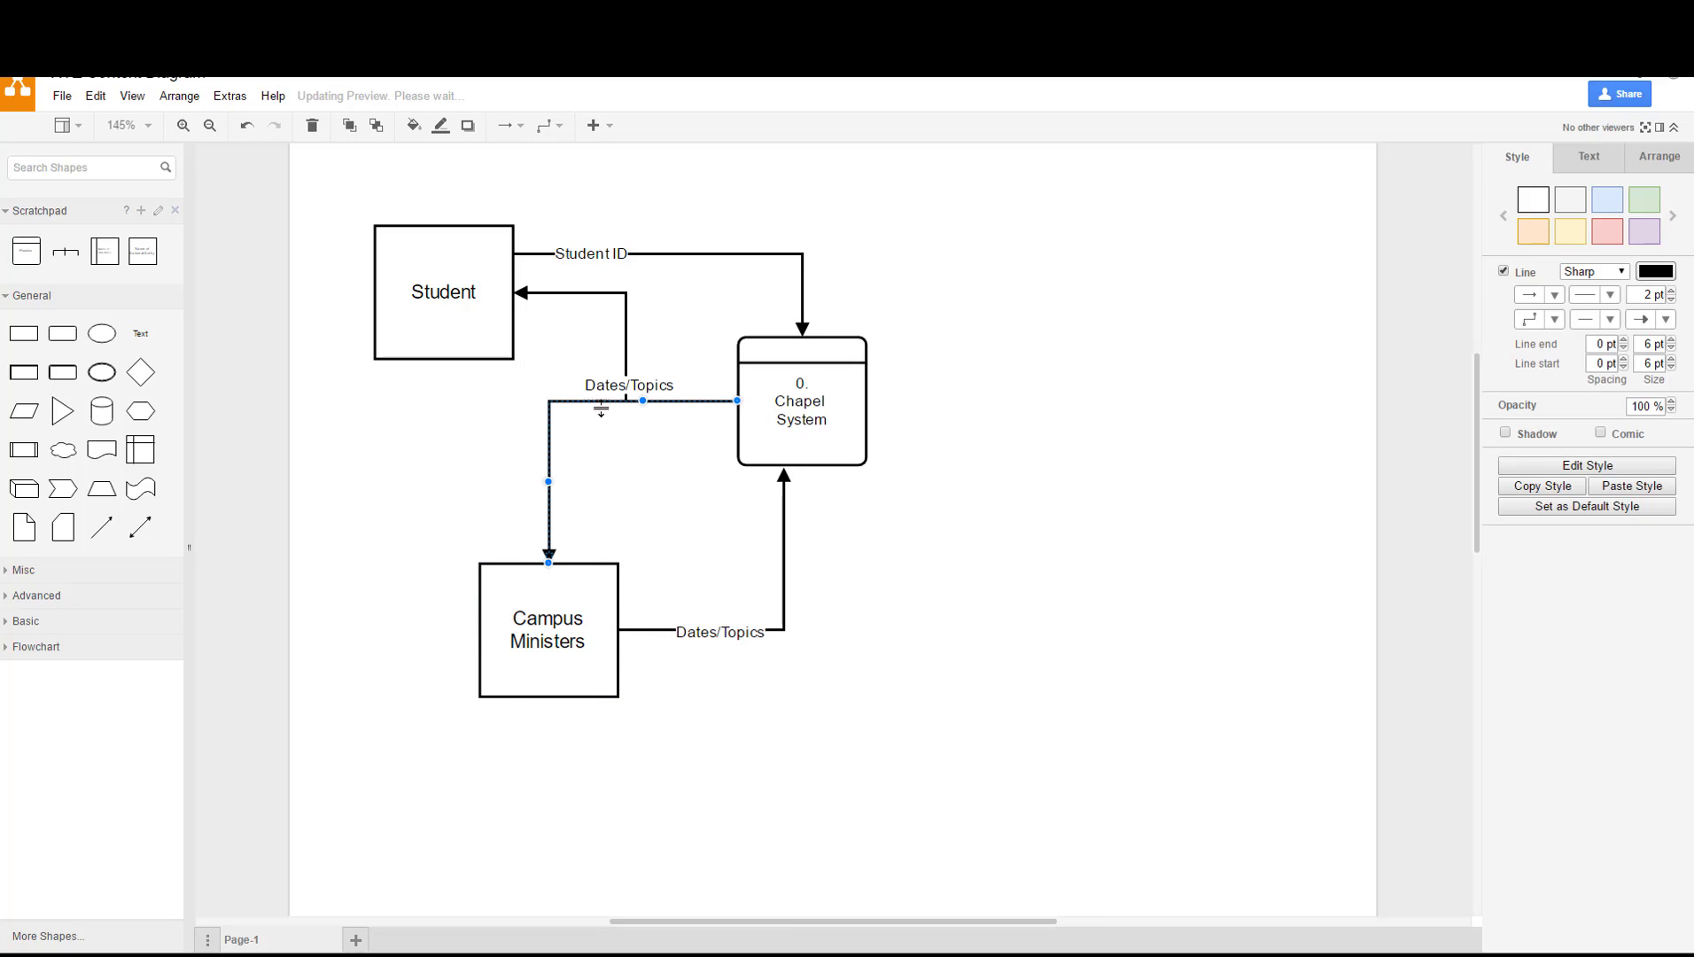
drag(601, 407, 604, 454)
- Label that flow 'Attendance Report' and draw another flow from Chapel System to Student
double_click(630, 447)
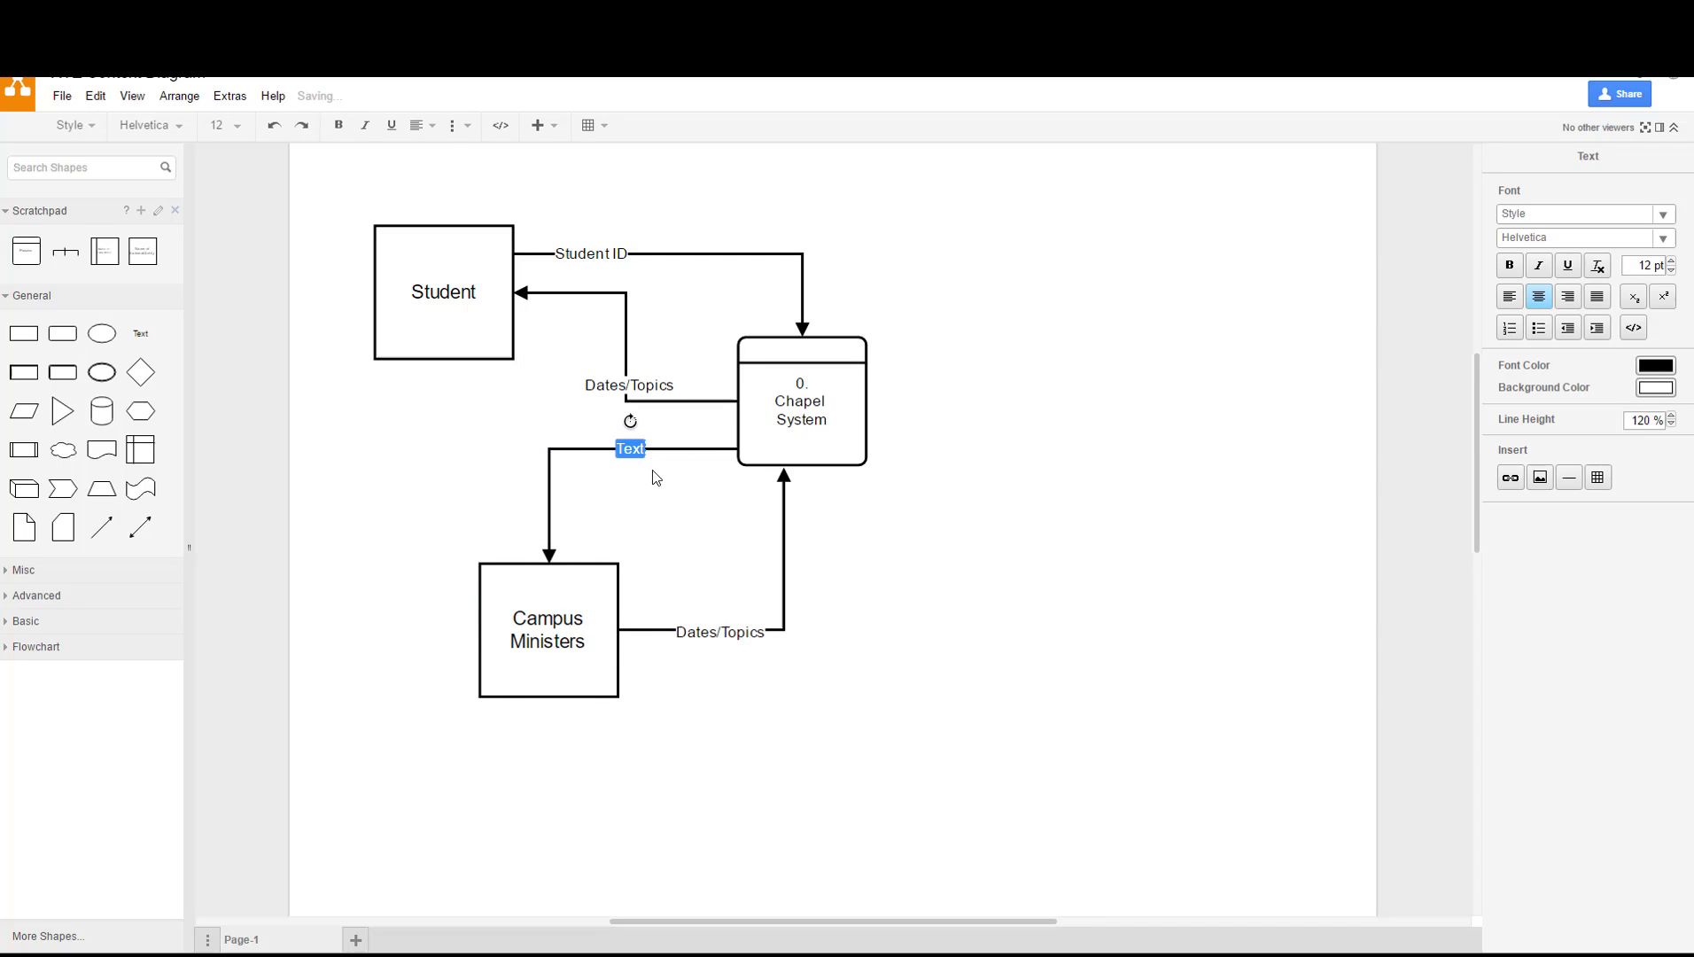
text(Attendac)
key(BackSpace)
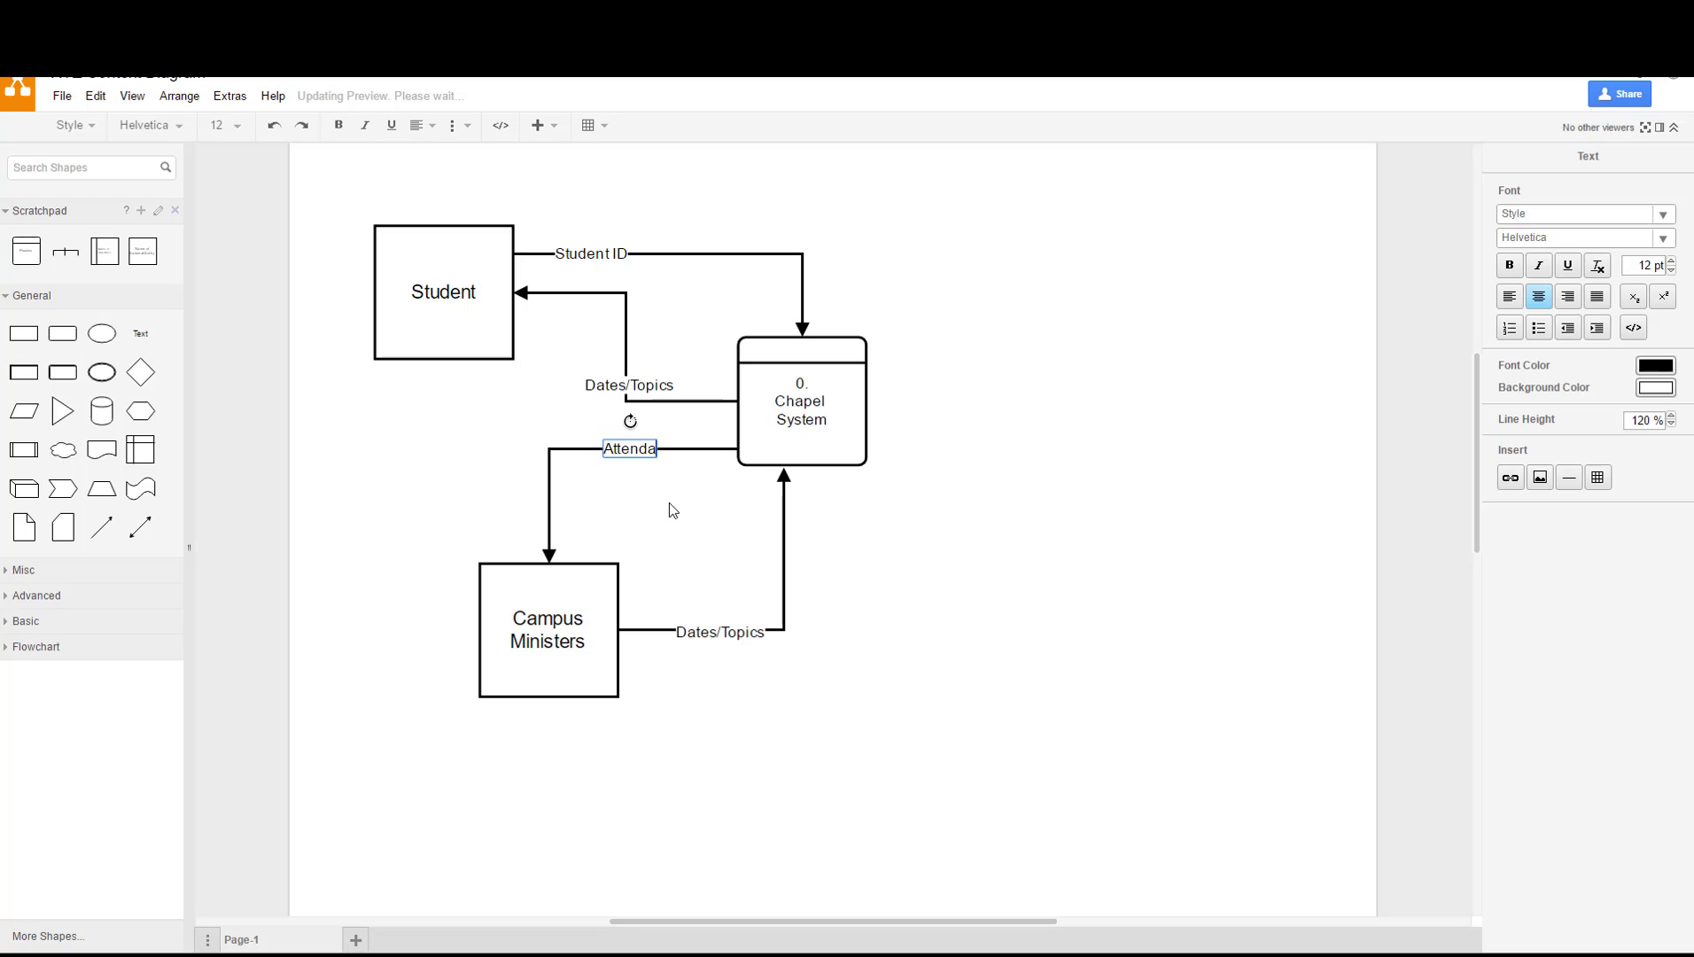
text(nce)
key(Return)
text(Report)
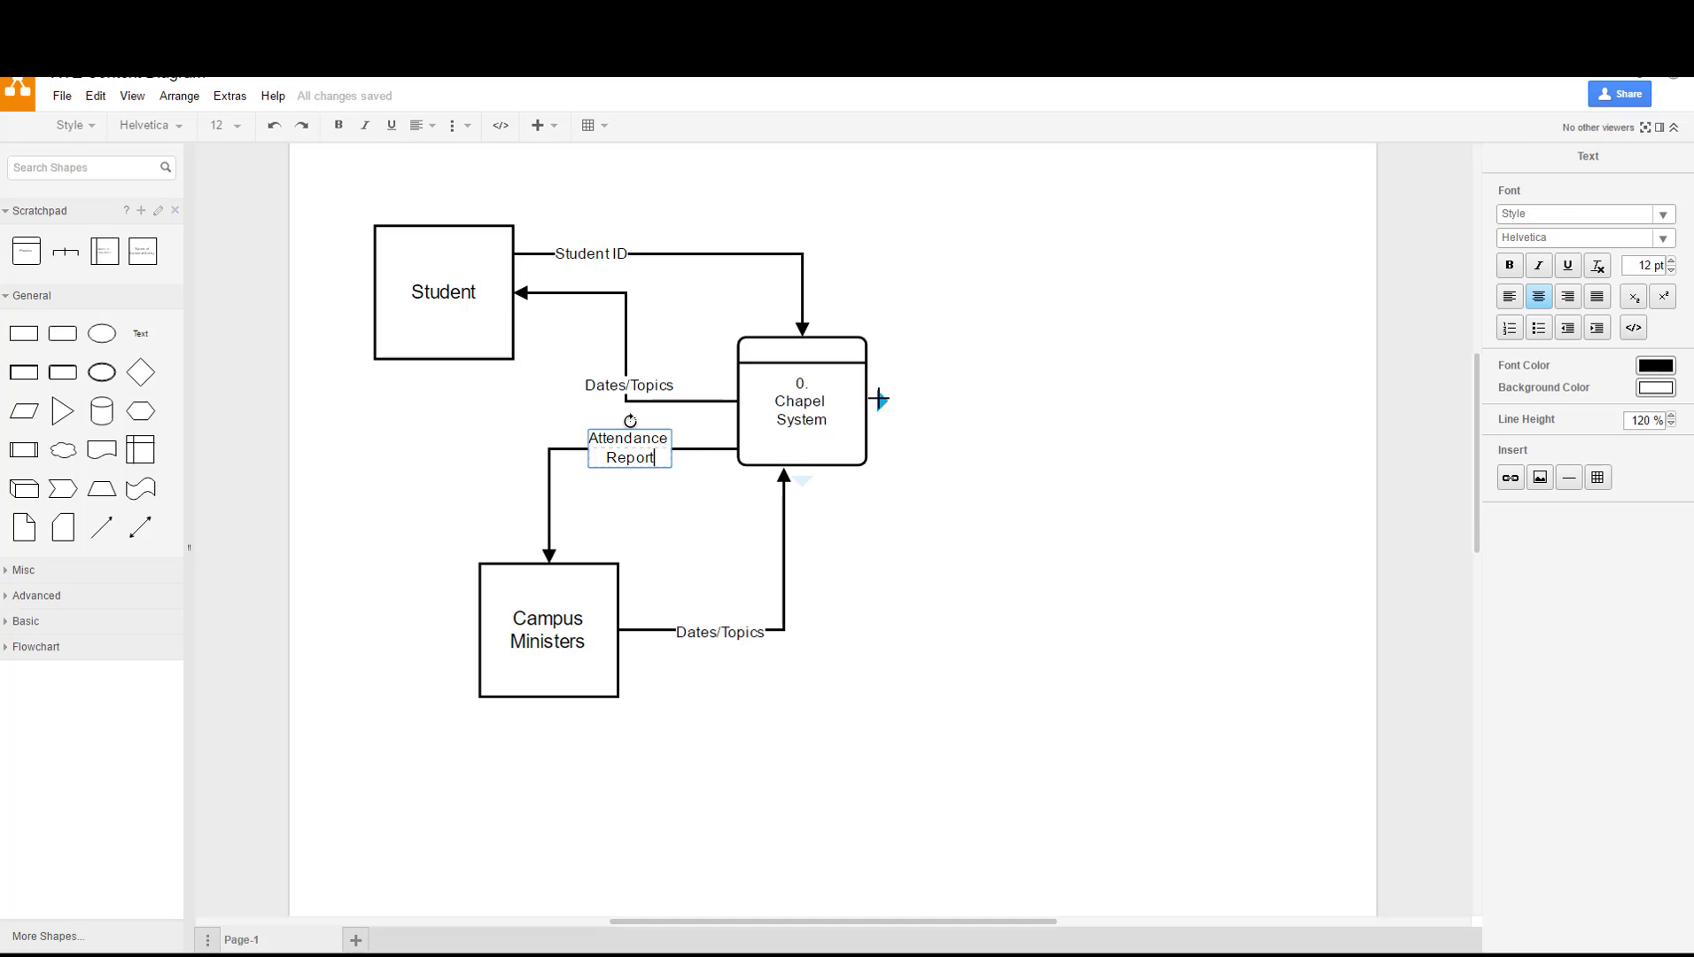
drag(880, 400, 439, 358)
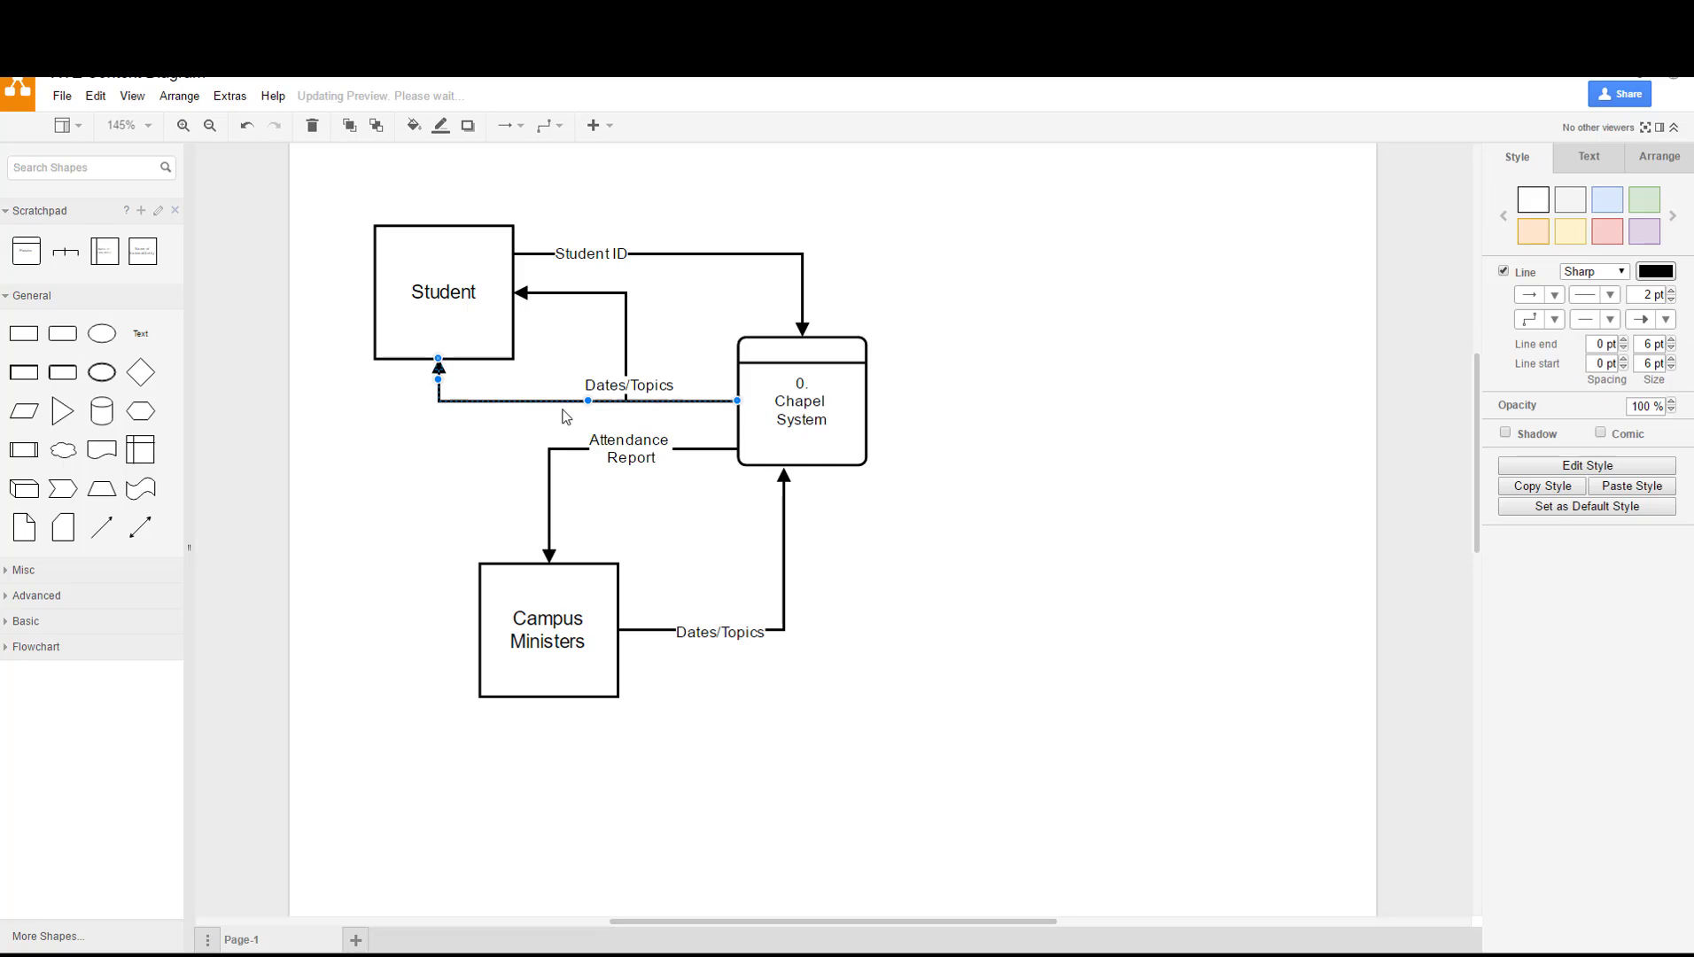
- Lower the new Student flow's line and label it 'Probation Notice' on two lines
drag(566, 400, 536, 415)
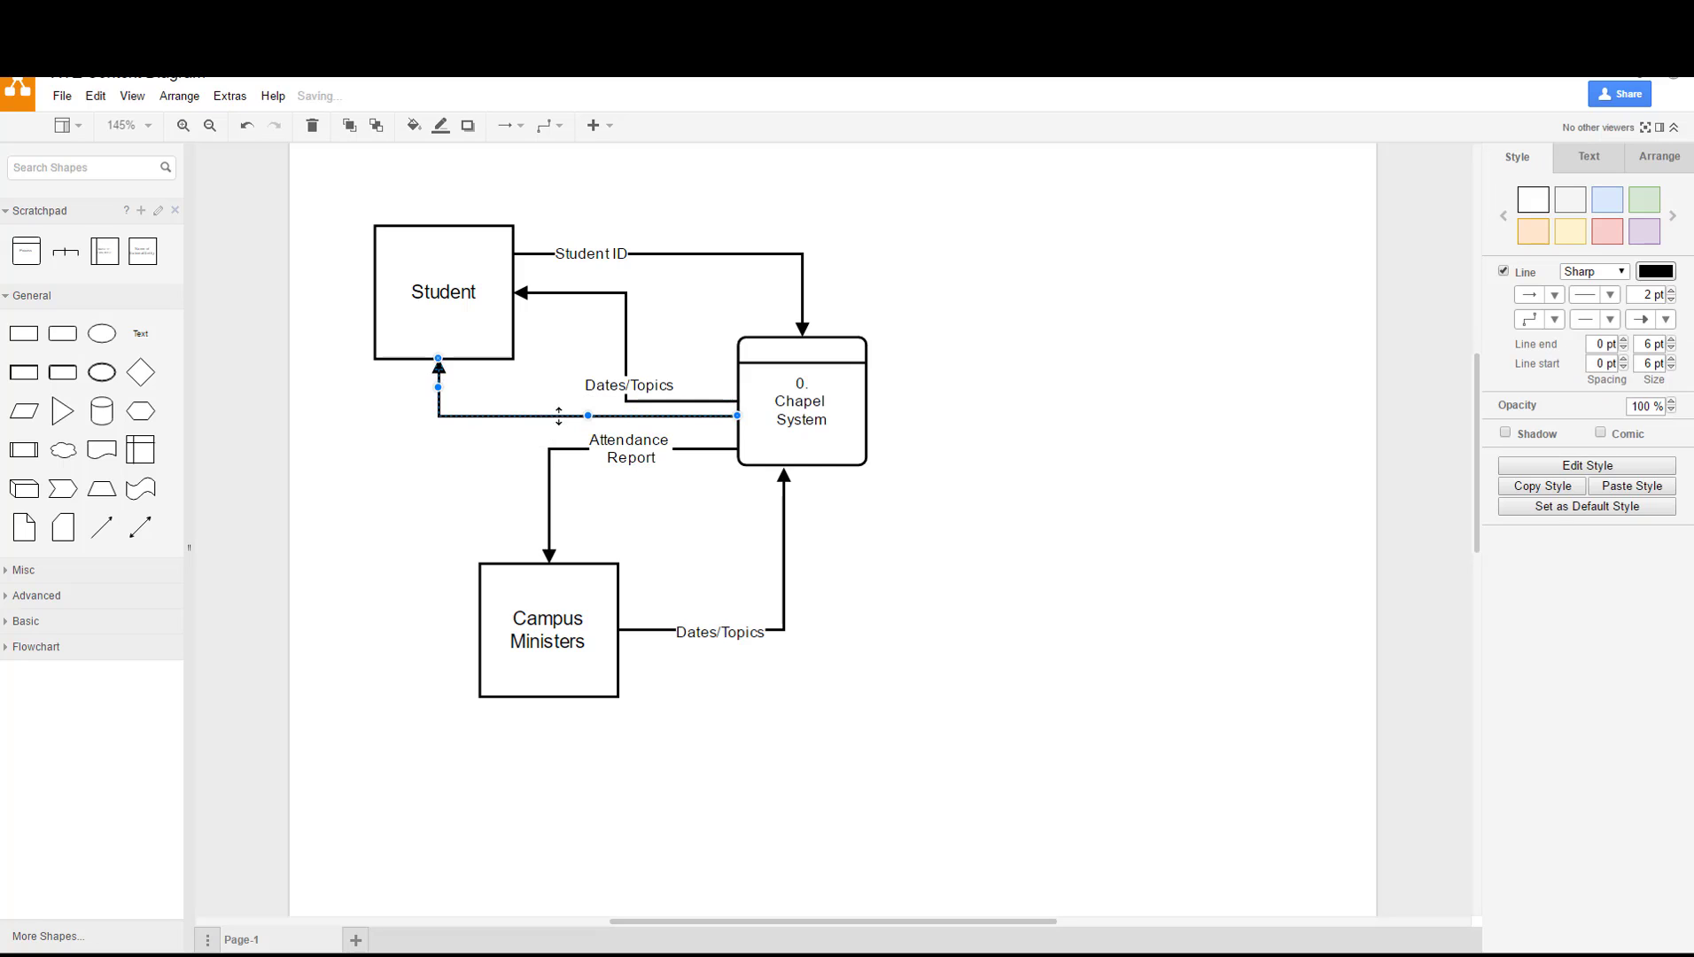
double_click(498, 416)
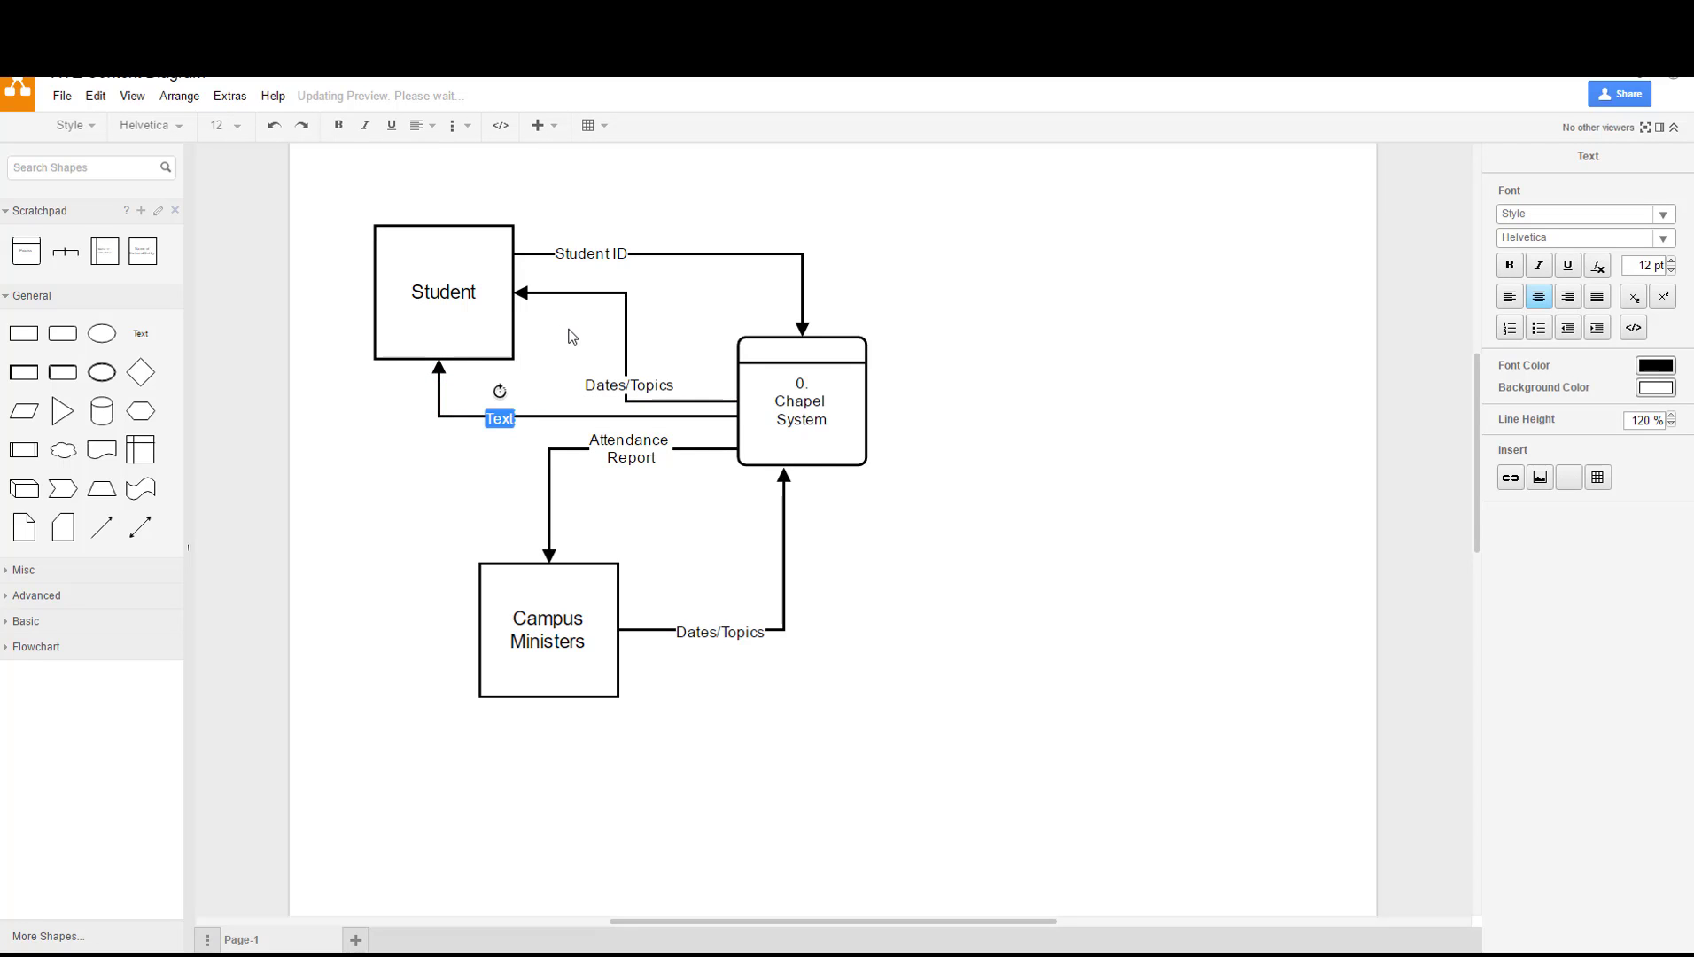
text(Probation)
key(Return)
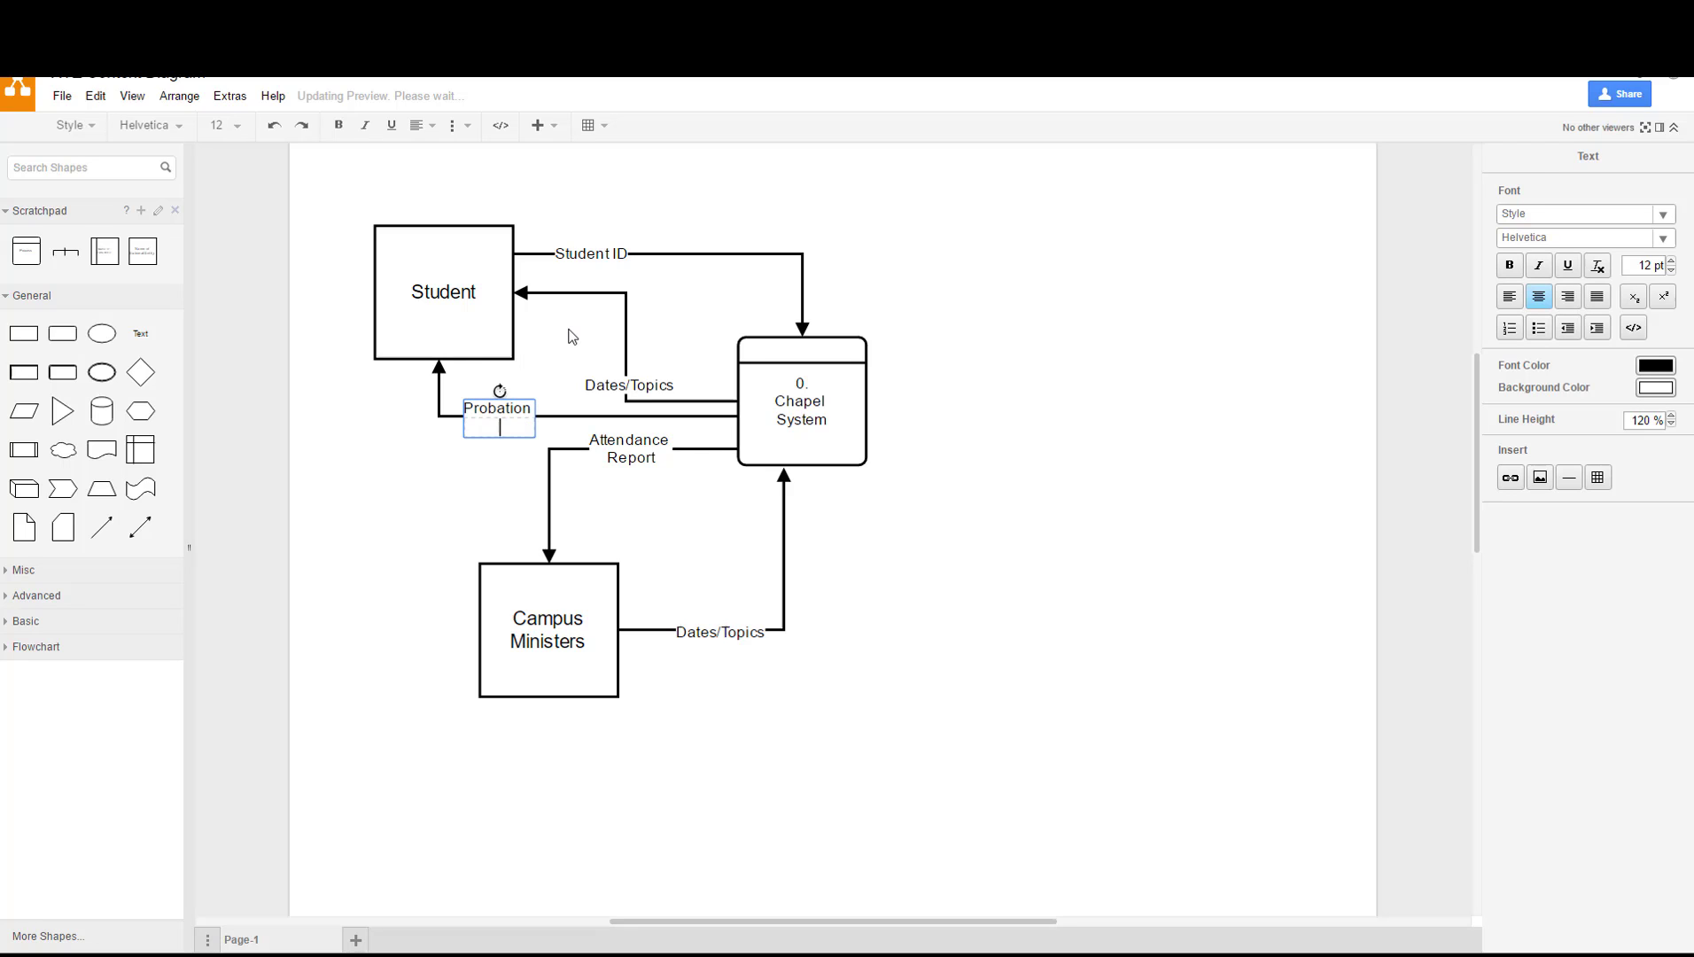
text(Notice)
click(981, 557)
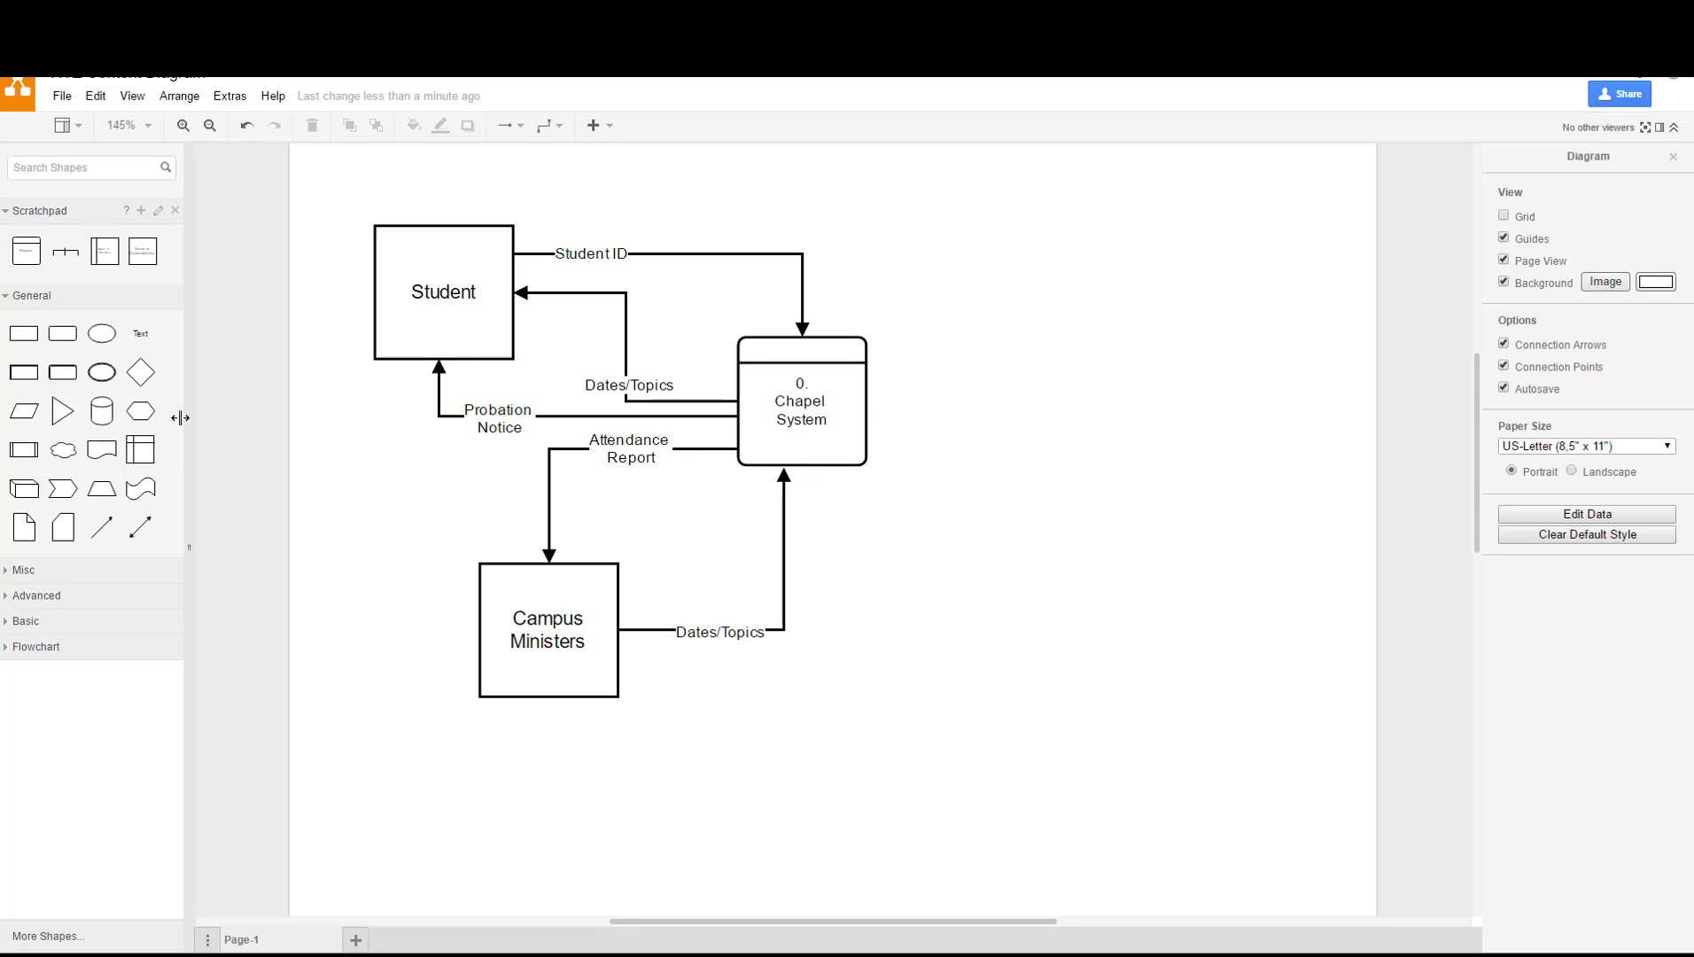
- Add a text box reading 'XYZ Context Level Diagram', moved to the page top and widened
click(27, 571)
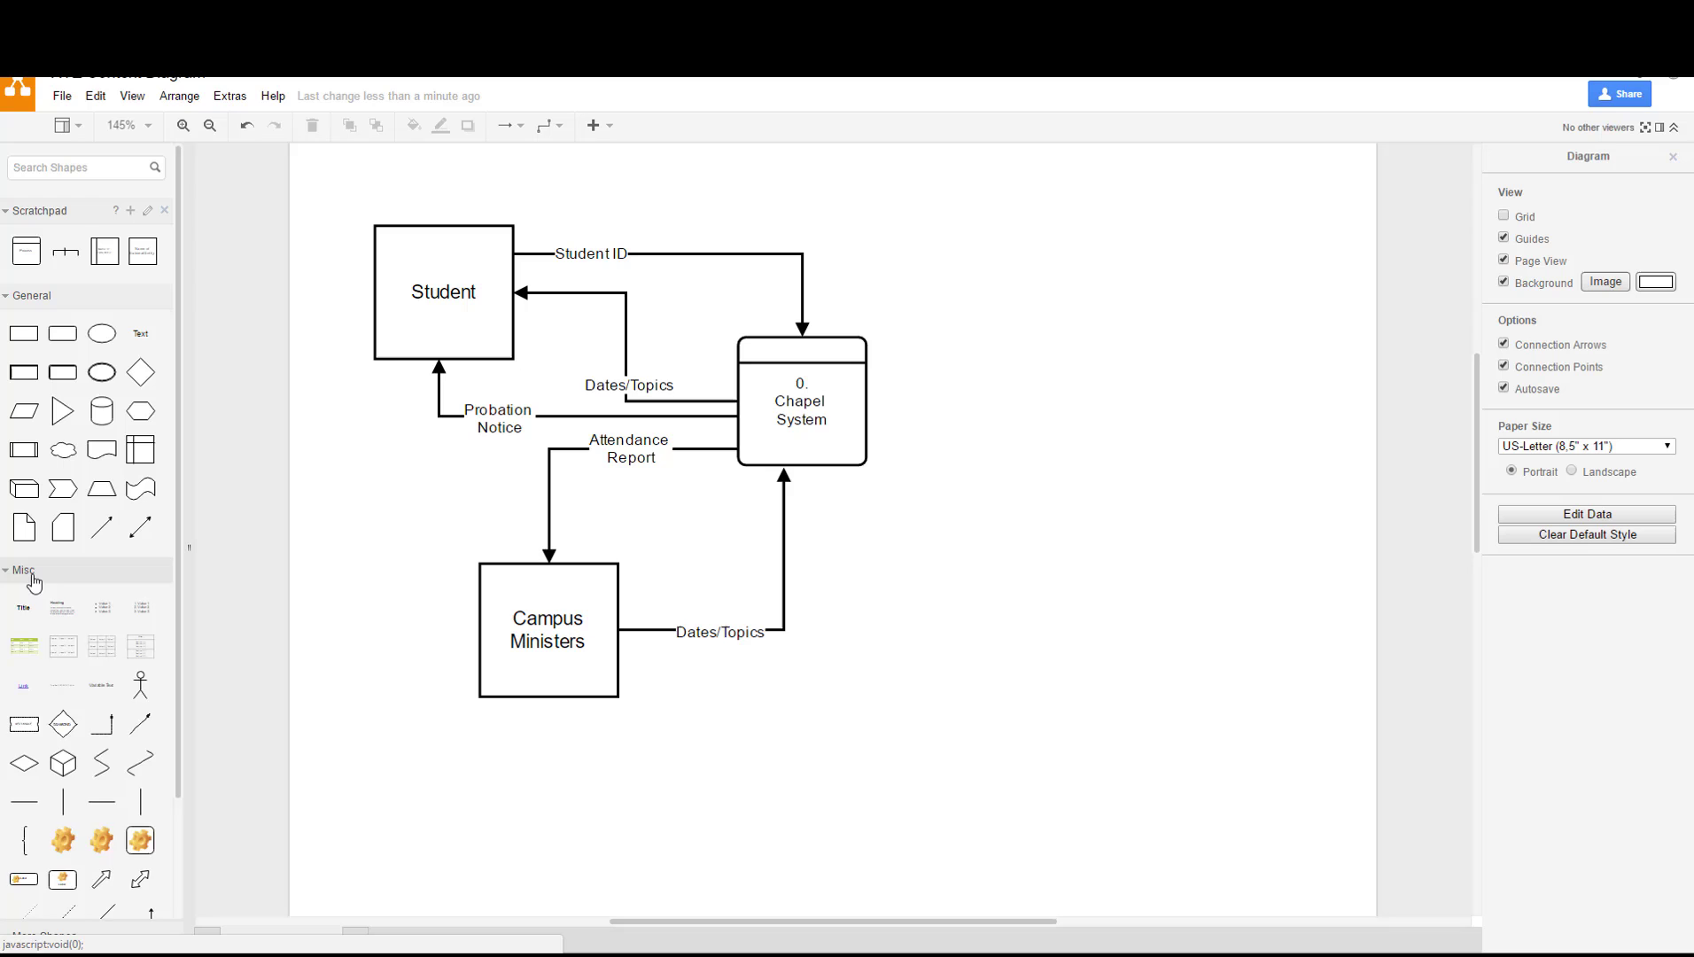
click(29, 570)
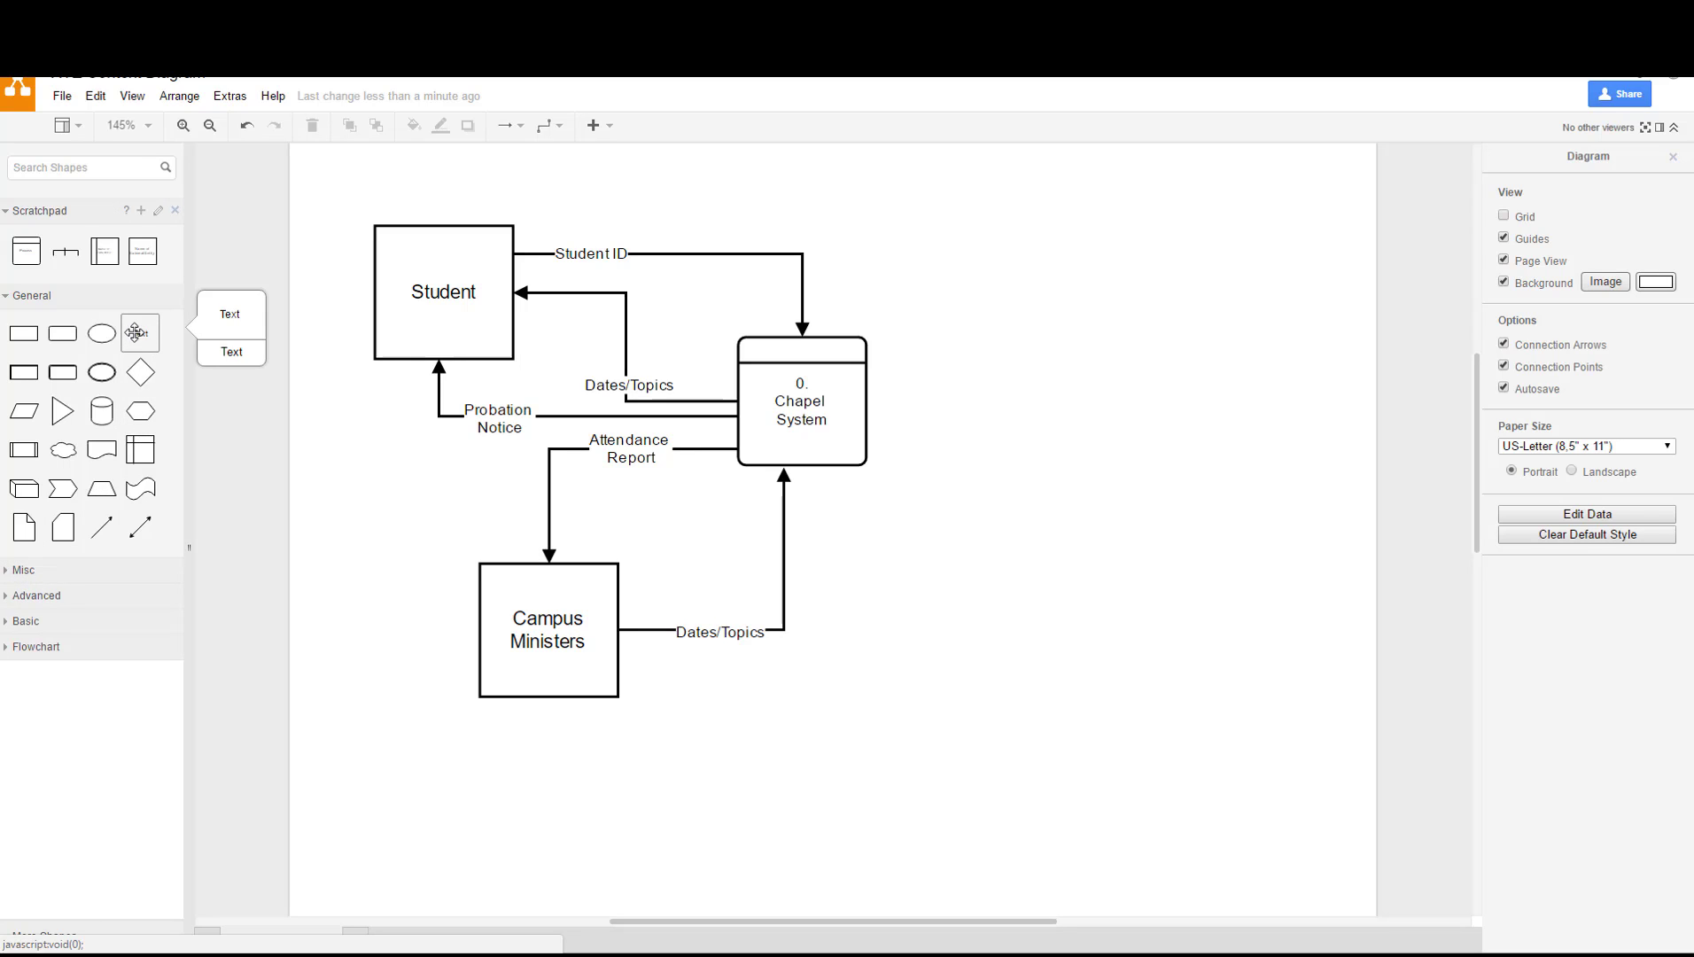
click(140, 333)
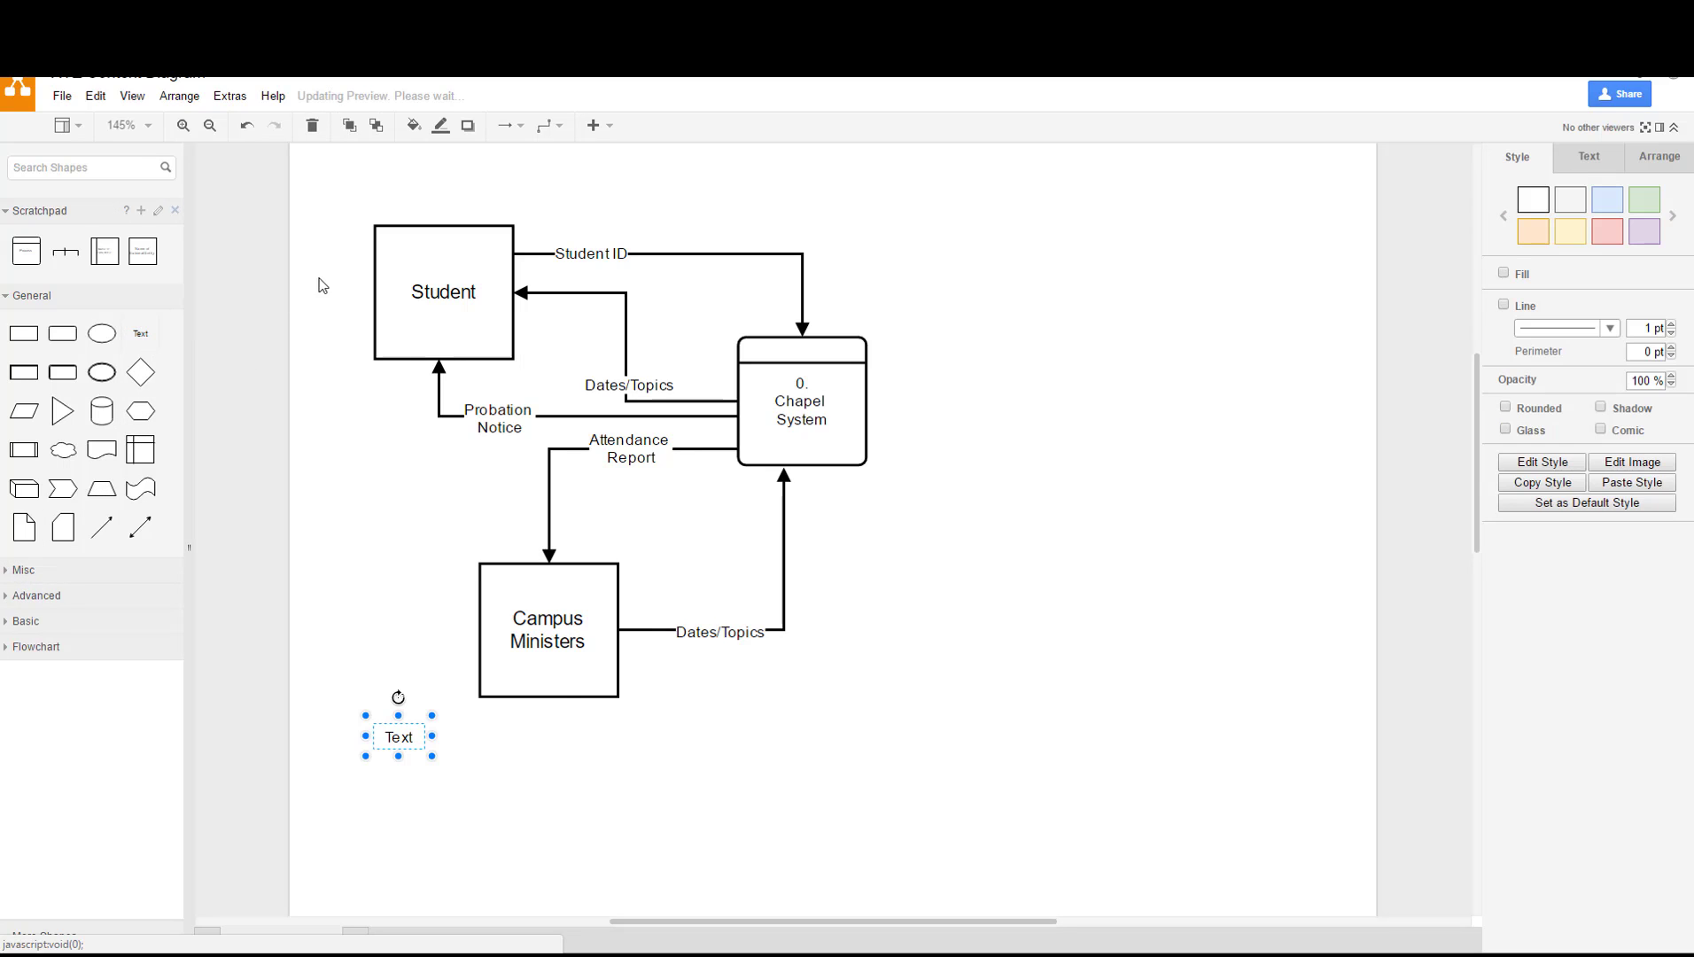
double_click(403, 742)
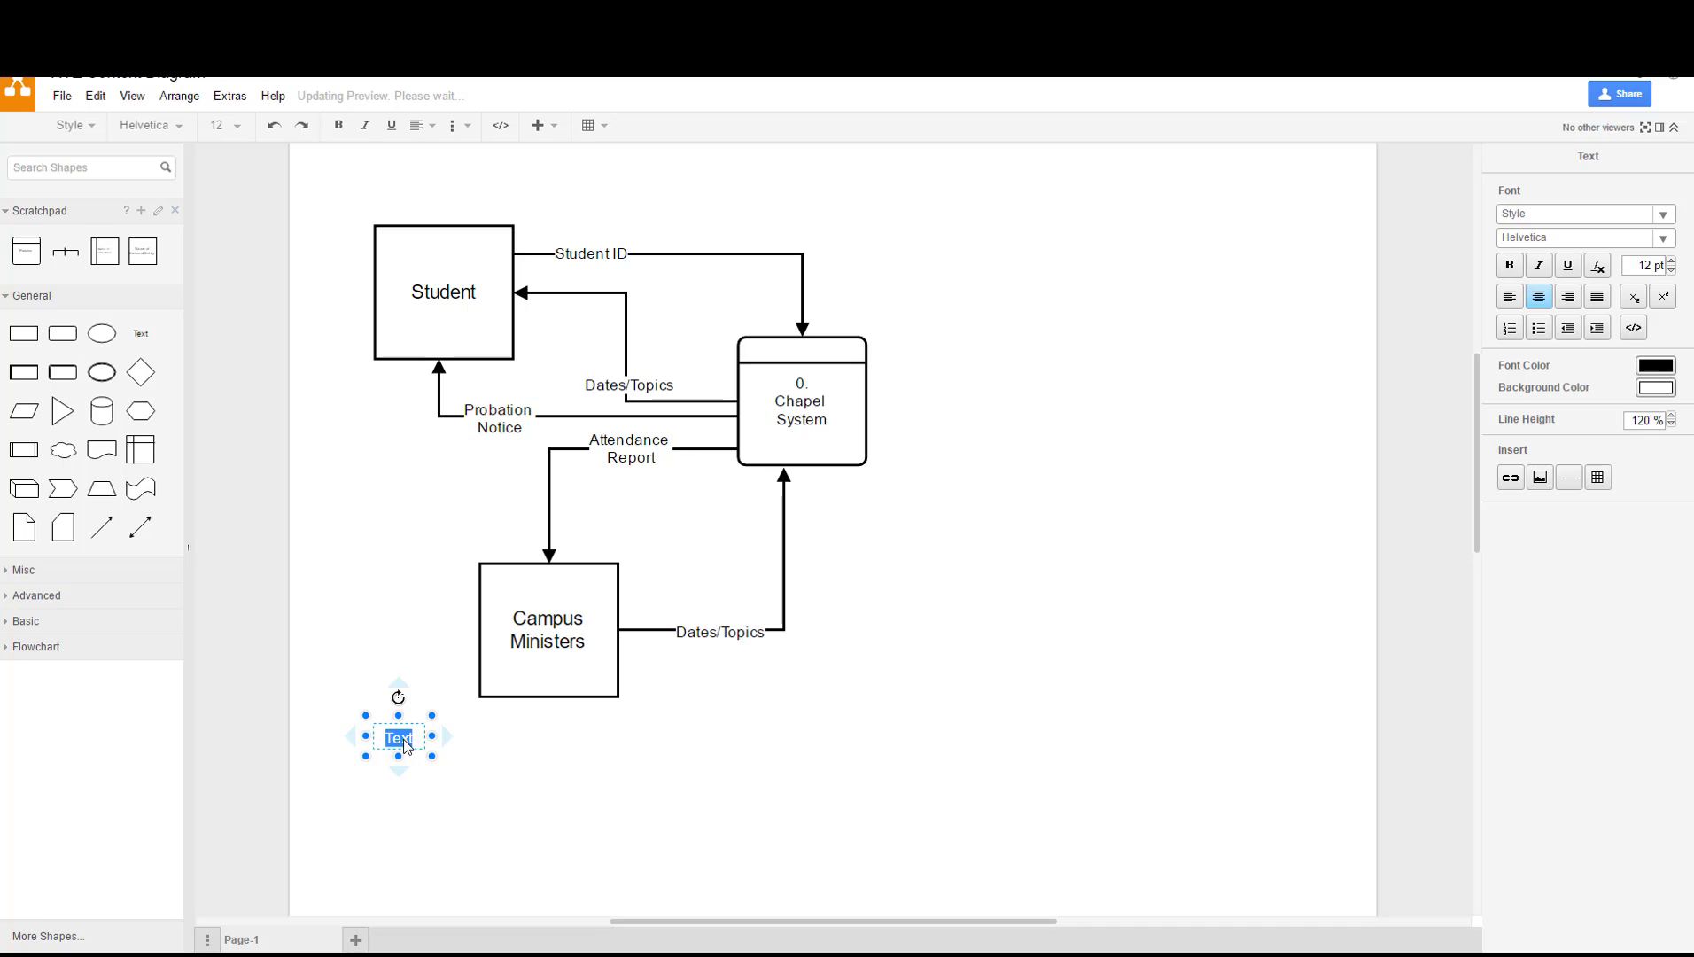
text(XYZ Context Level D)
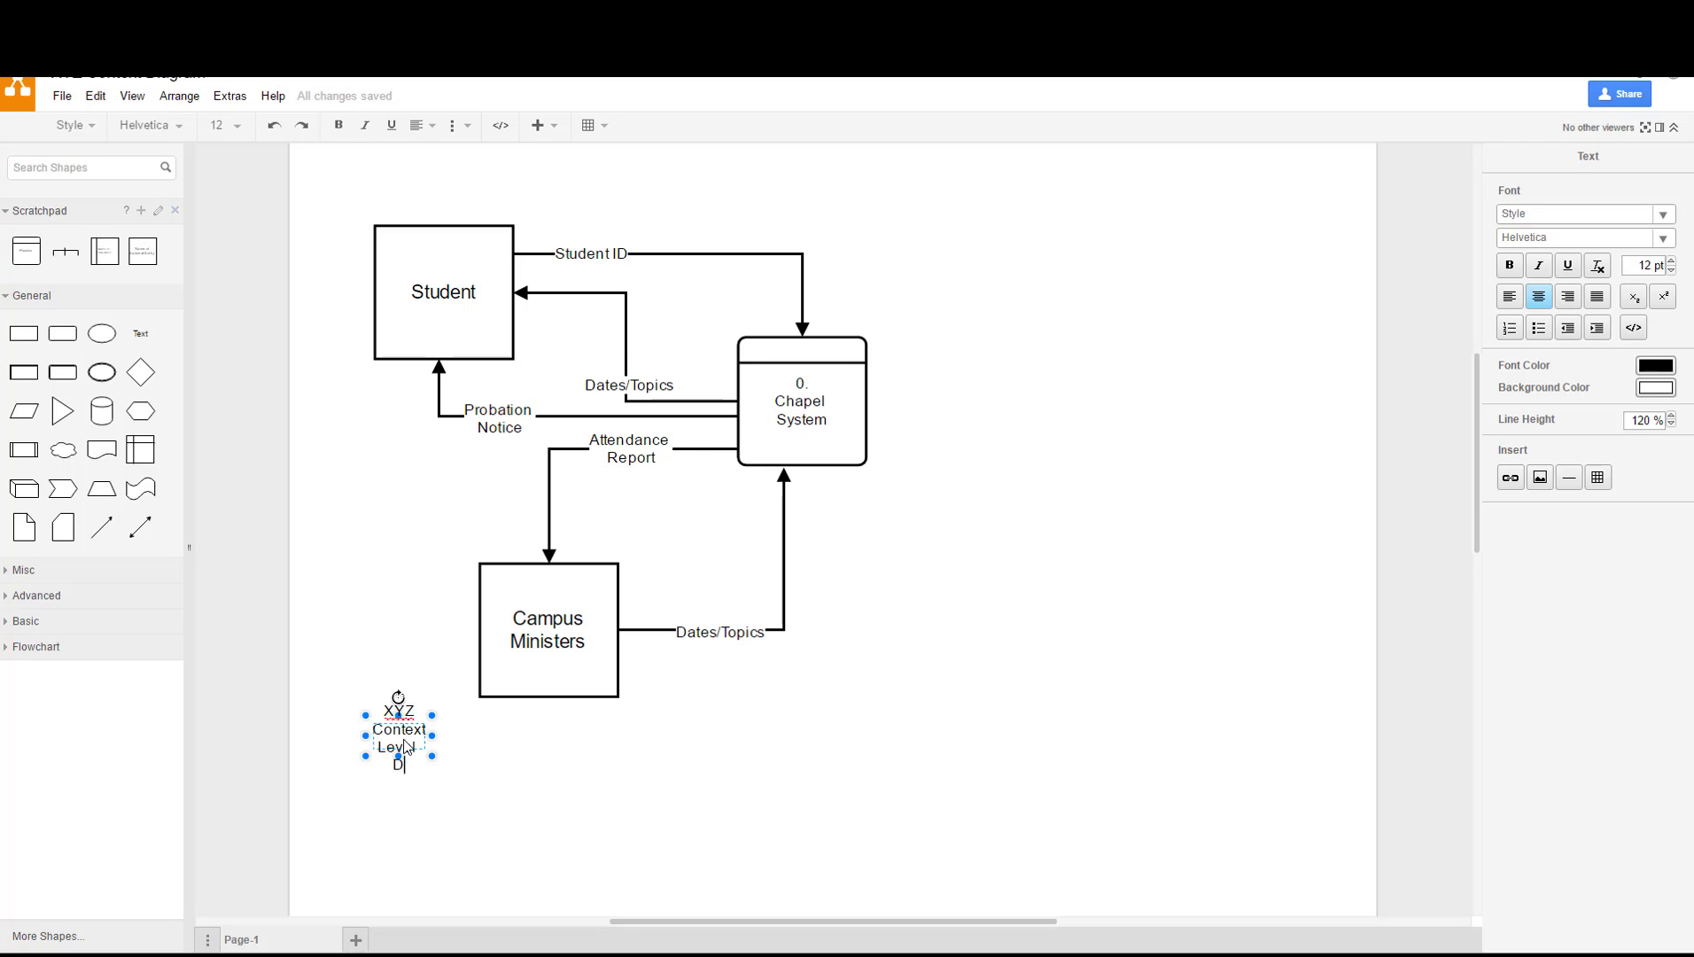
text(iagram)
drag(434, 736, 1021, 182)
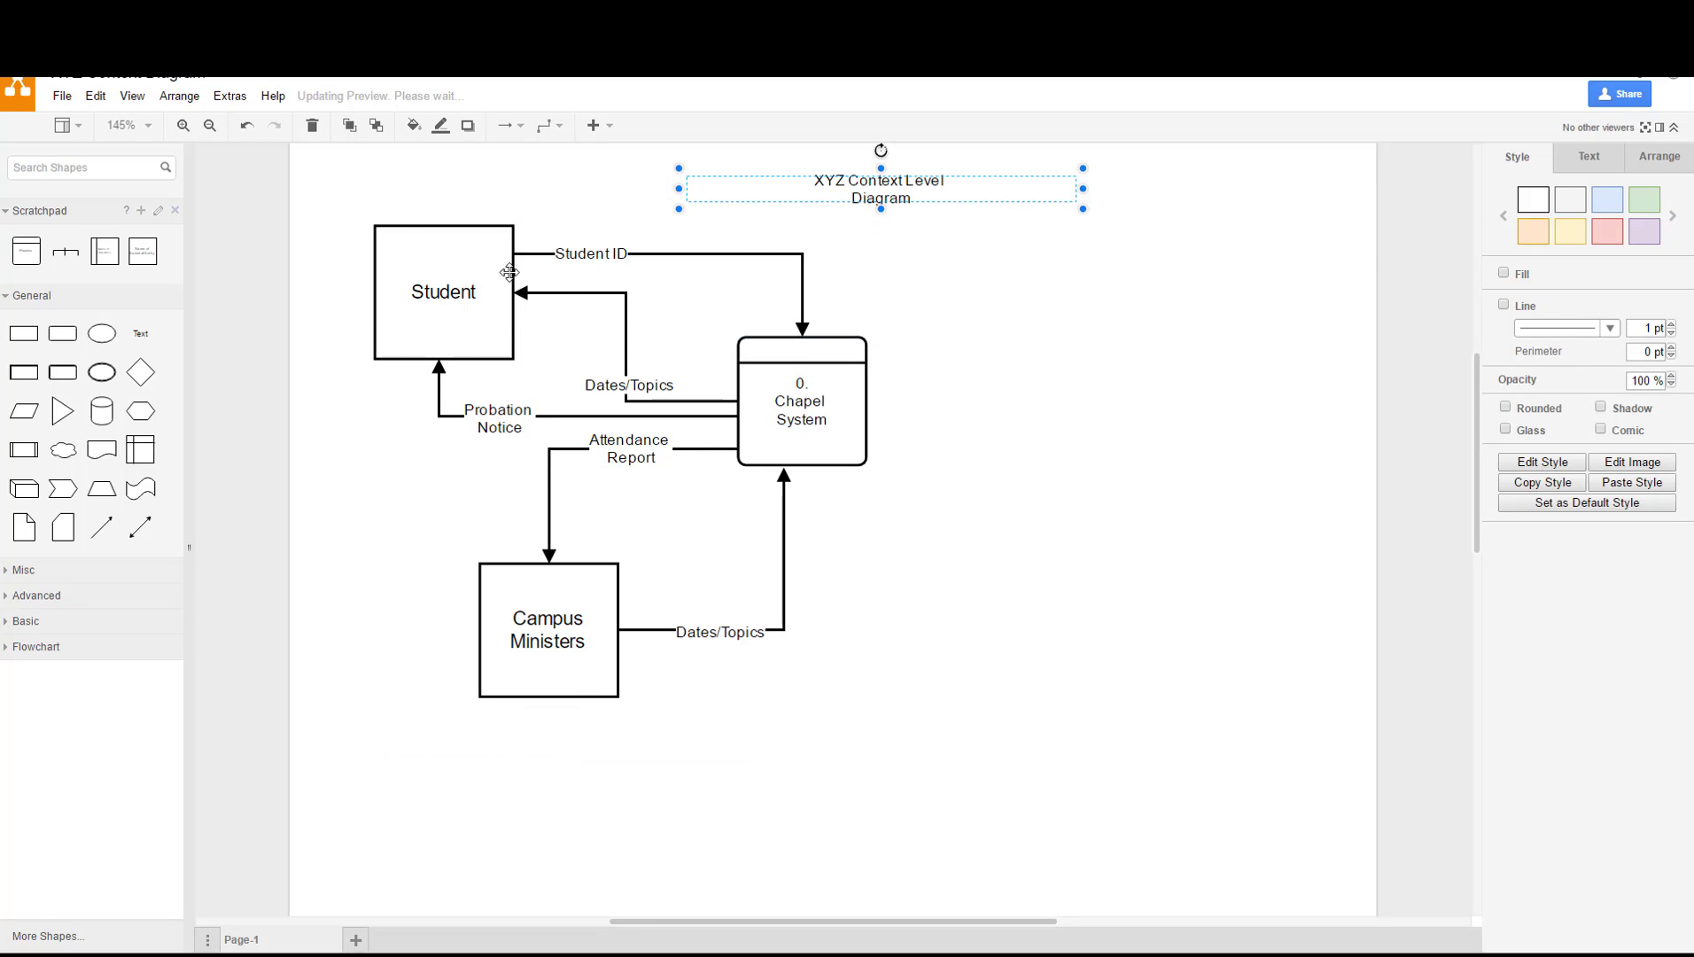
- Raise the title's font size to 21 pt
click(1605, 170)
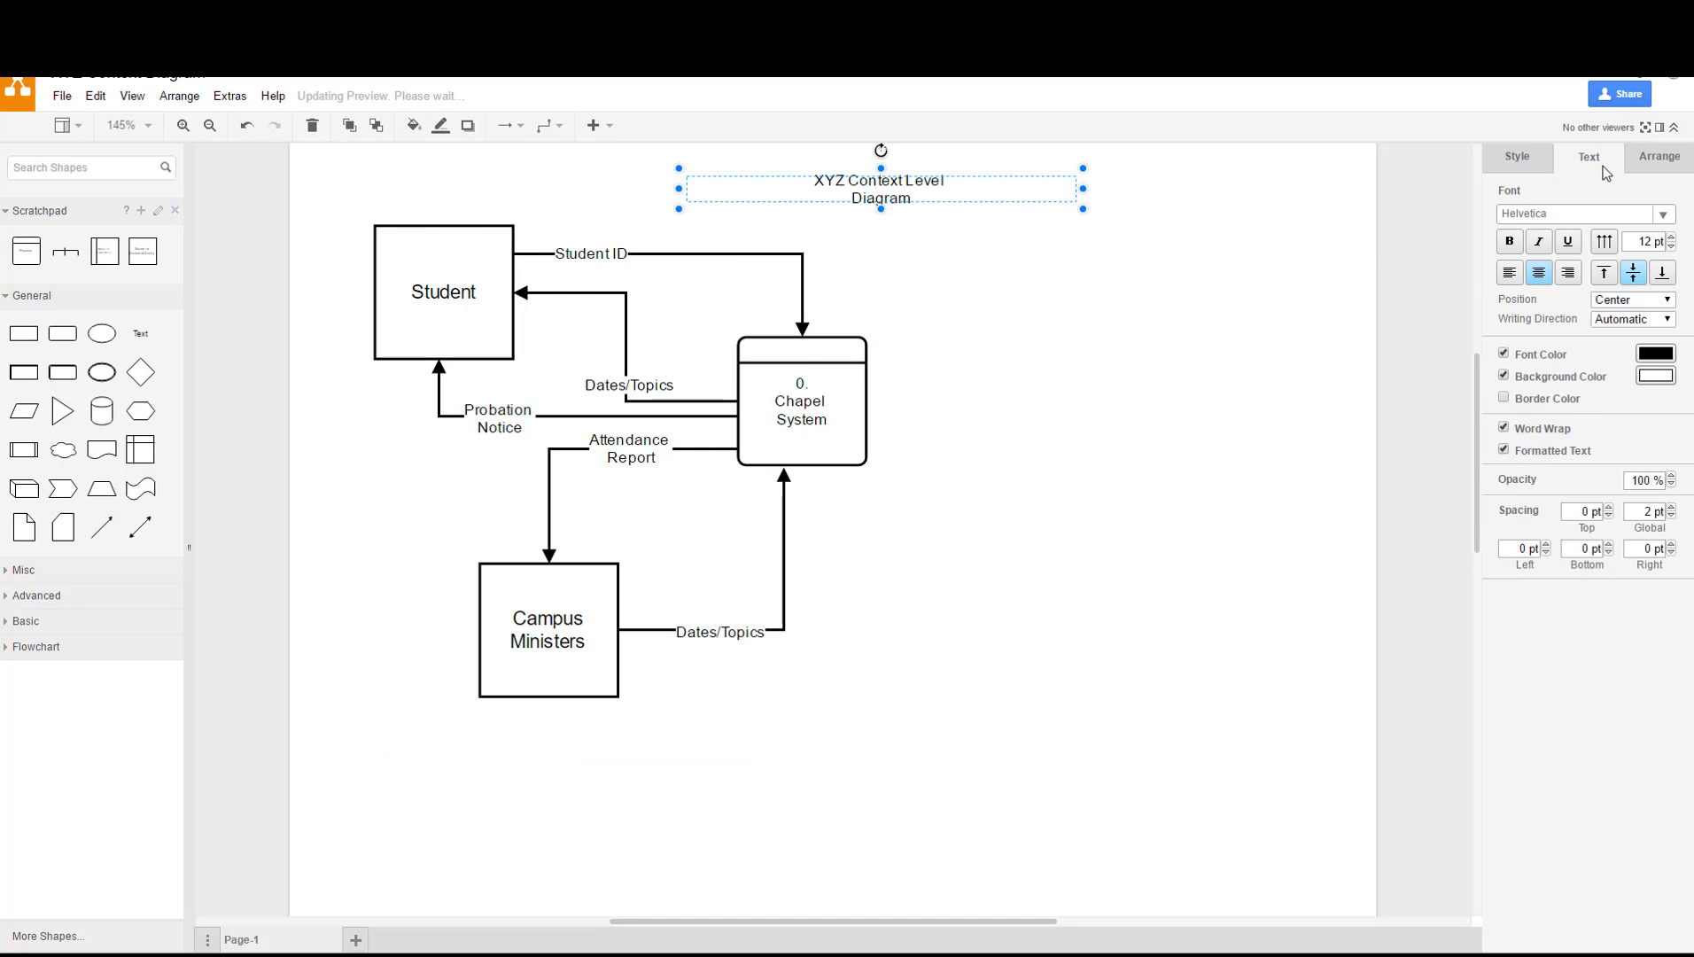
click(1671, 237)
click(1671, 237)
click(1671, 237)
click(1671, 238)
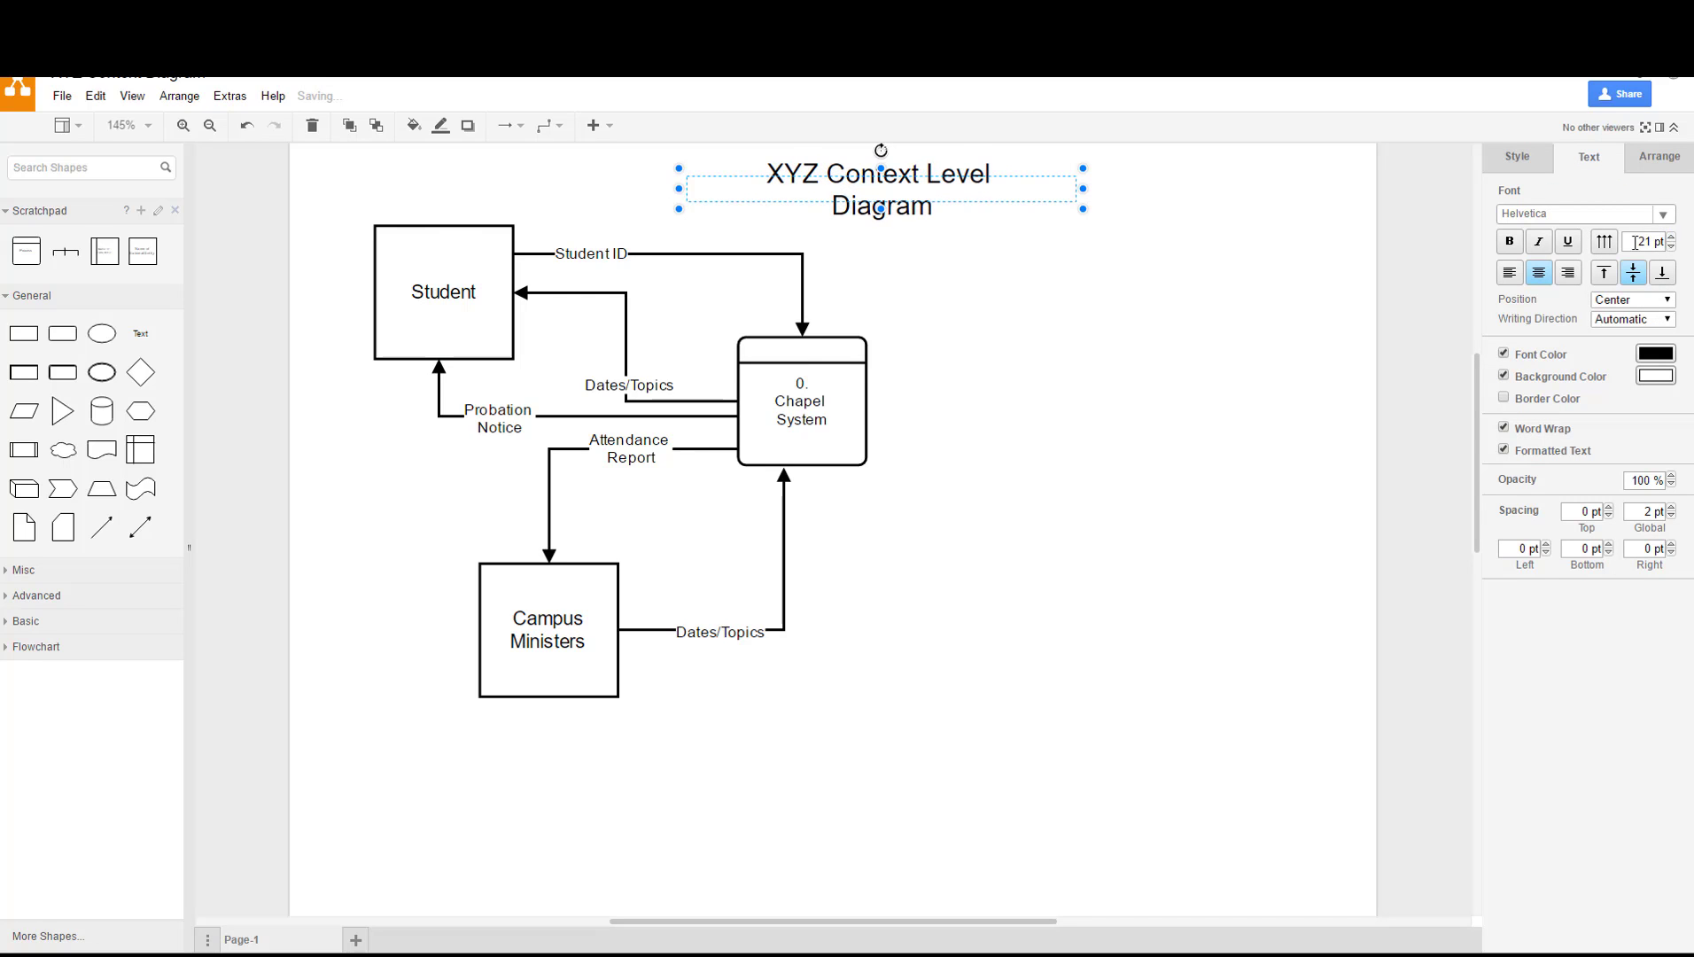